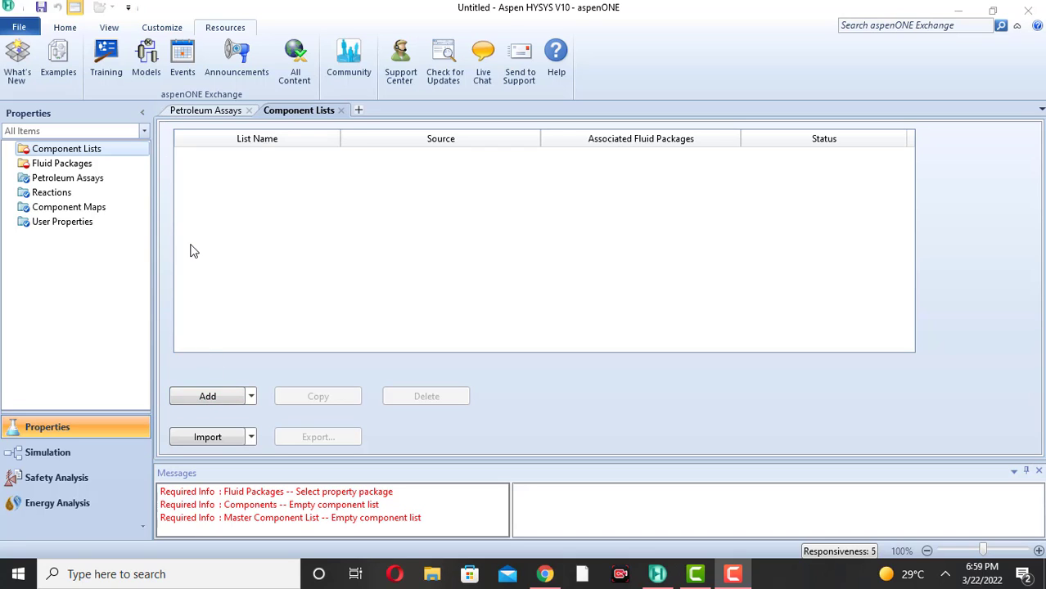
# Create a new component list and search the pure components for GLYCER
pyautogui.click(208, 397)
pyautogui.click(208, 397)
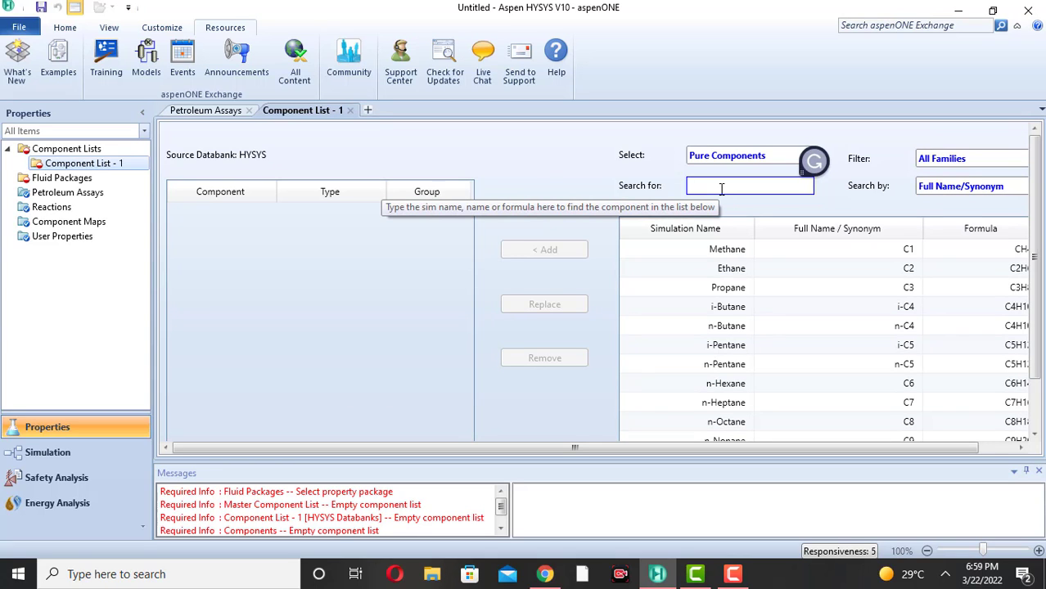
pyautogui.write('GY')
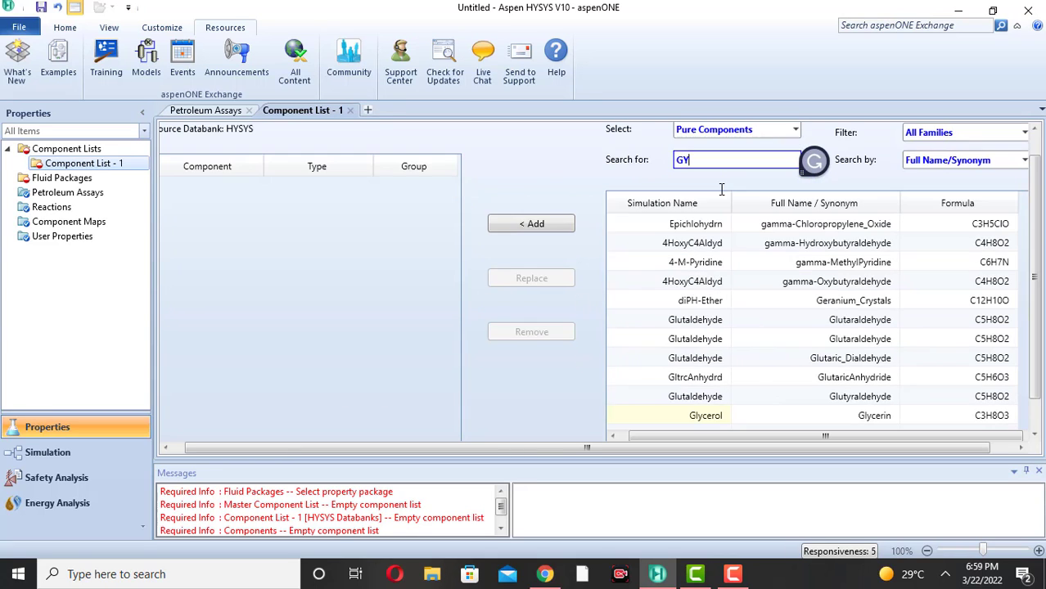
pyautogui.write('L')
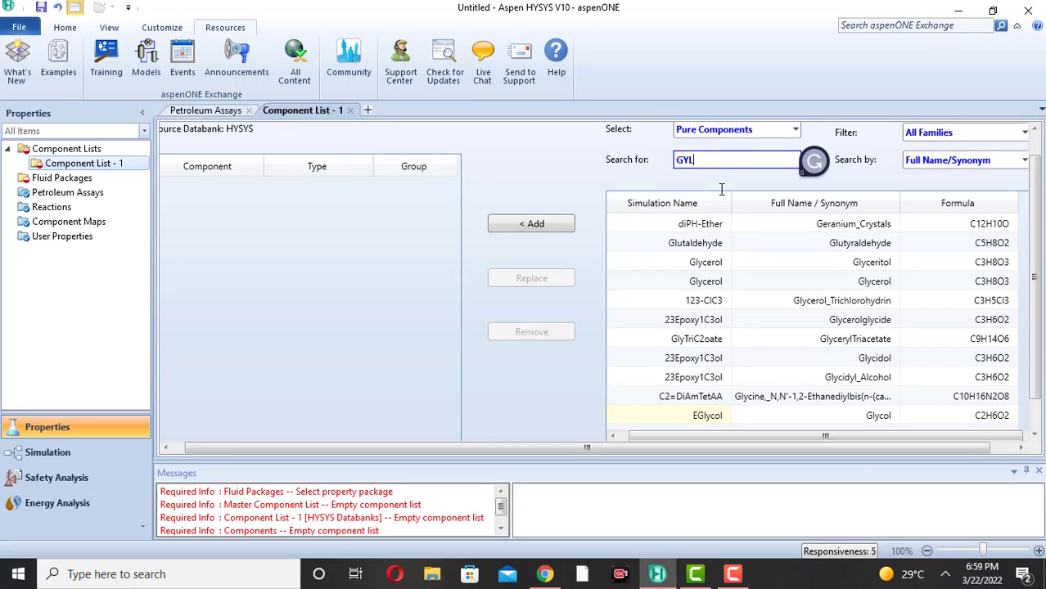
pyautogui.write('CER')
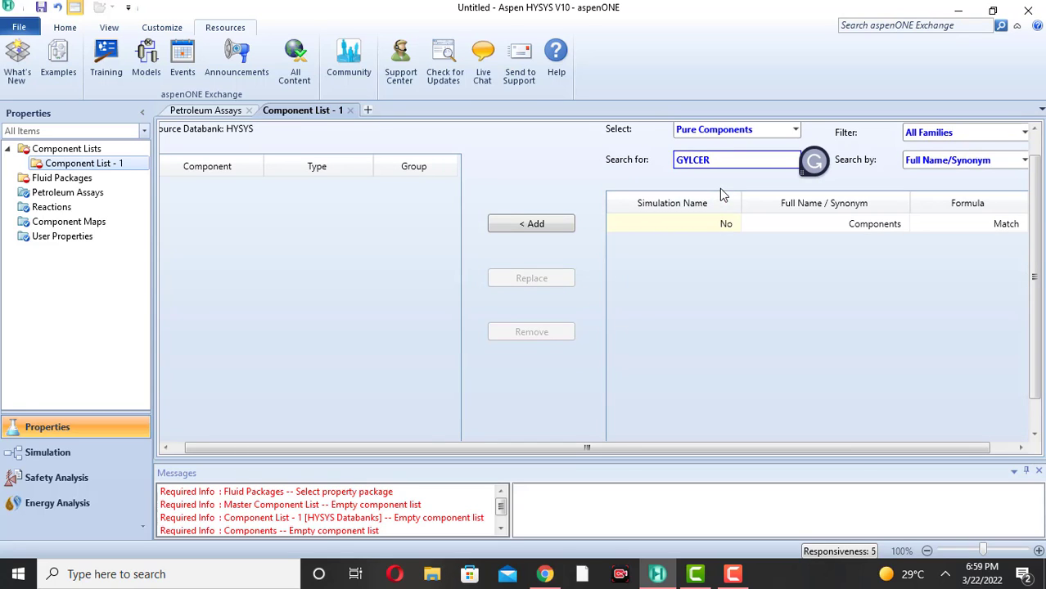
pyautogui.press('BackSpace')
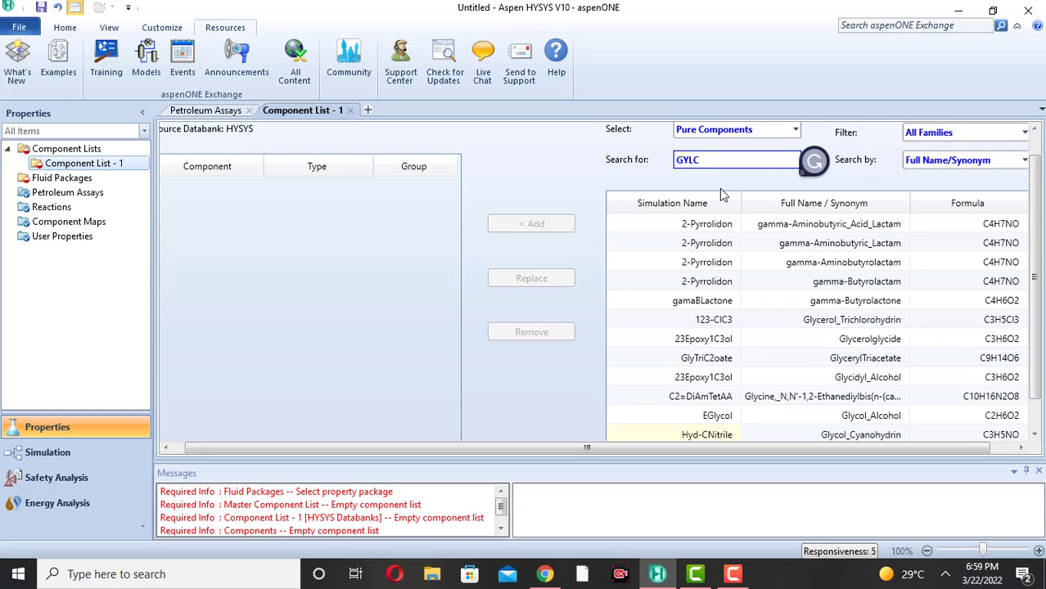
pyautogui.press('BackSpace')
pyautogui.press('BackSpace')
pyautogui.press('BackSpace')
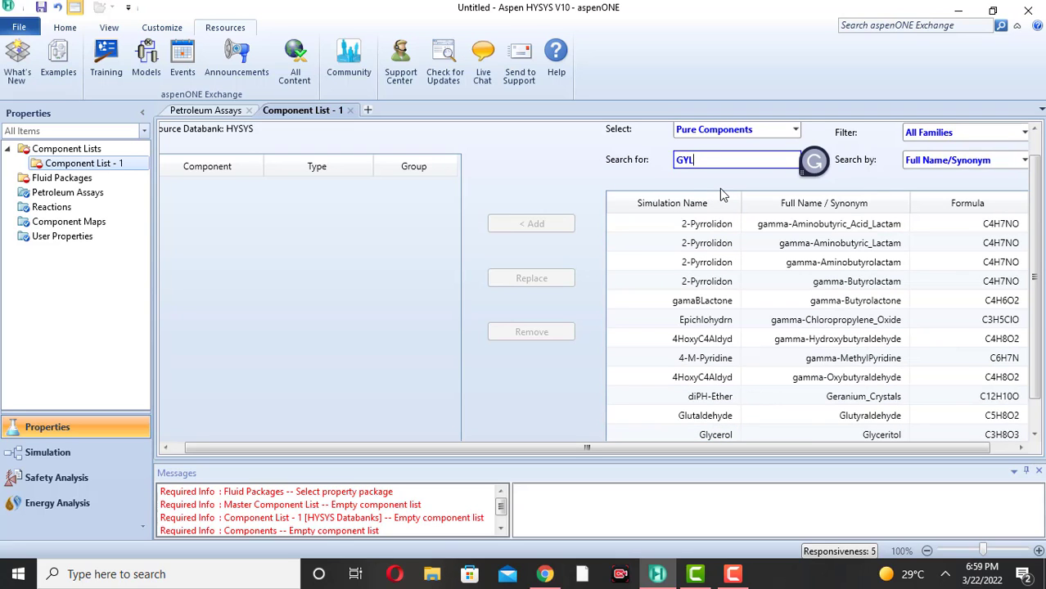
pyautogui.write('LYC')
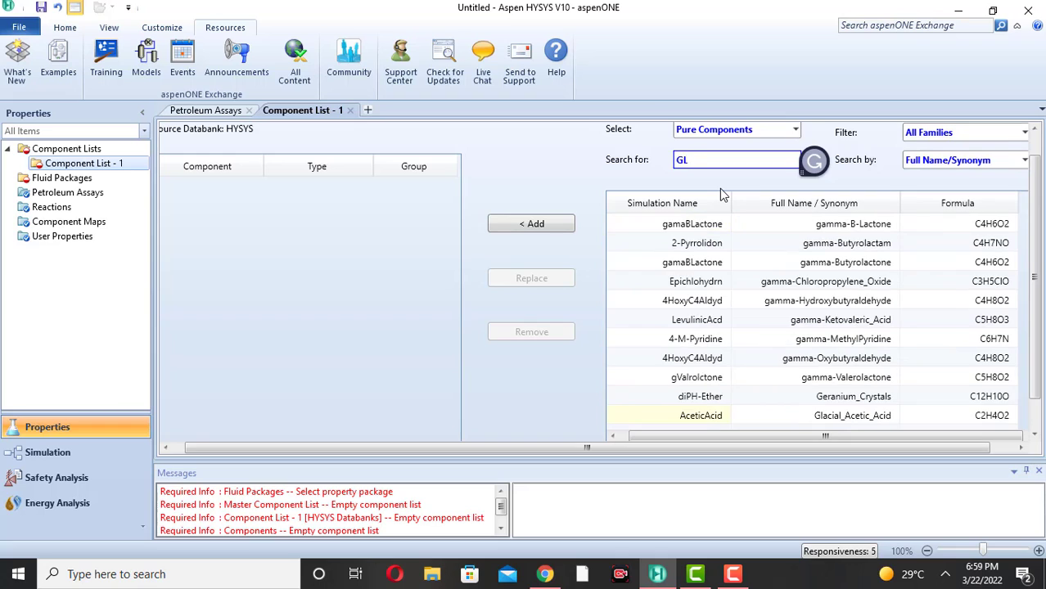
pyautogui.write('ER')
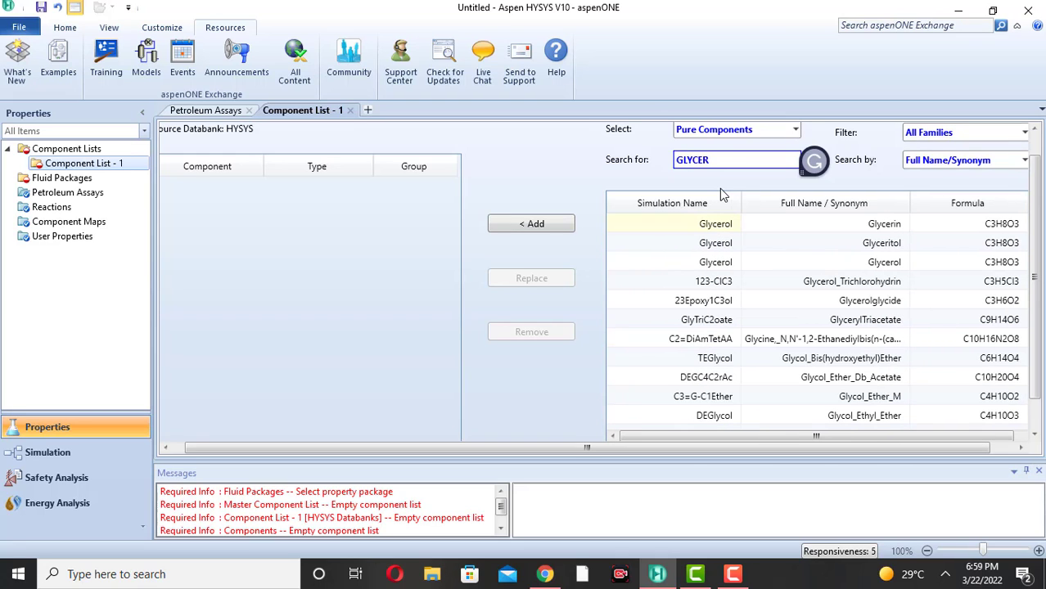
# Add Glycerol and Water (H2O) to the component list
pyautogui.click(728, 227)
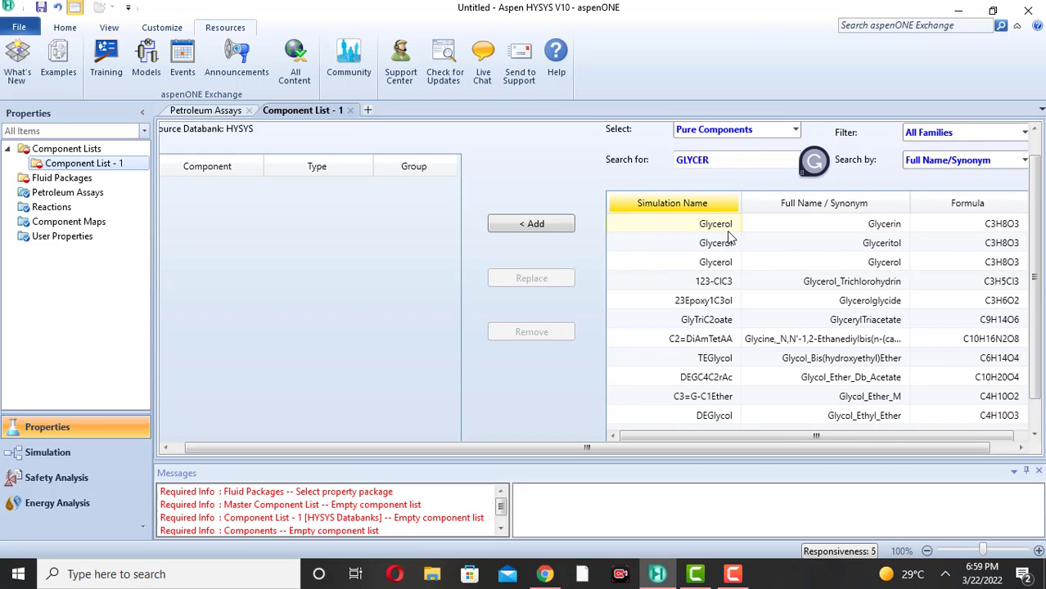
pyautogui.click(545, 225)
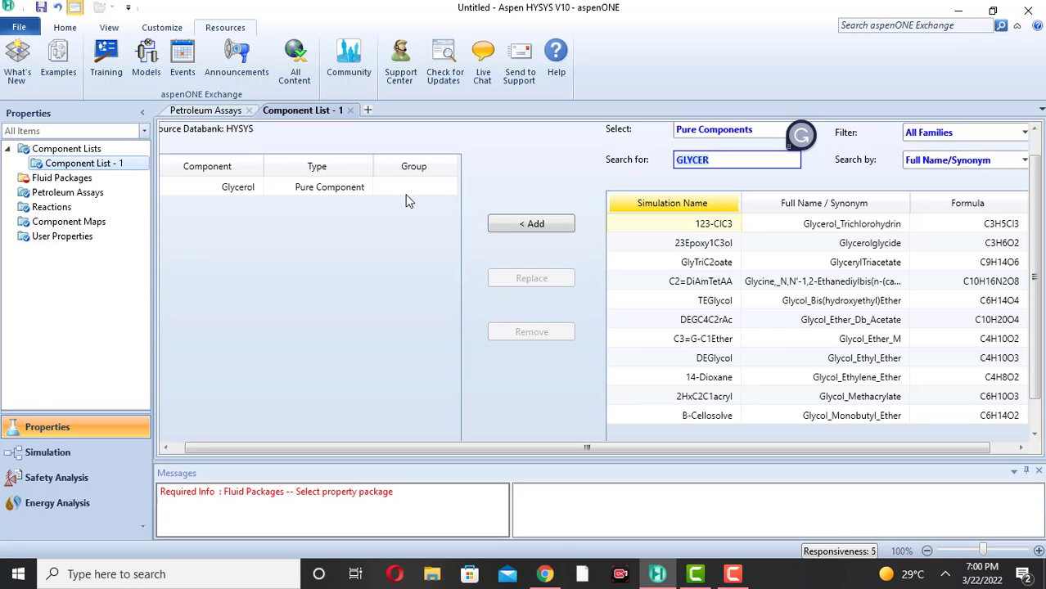
pyautogui.write('WATER')
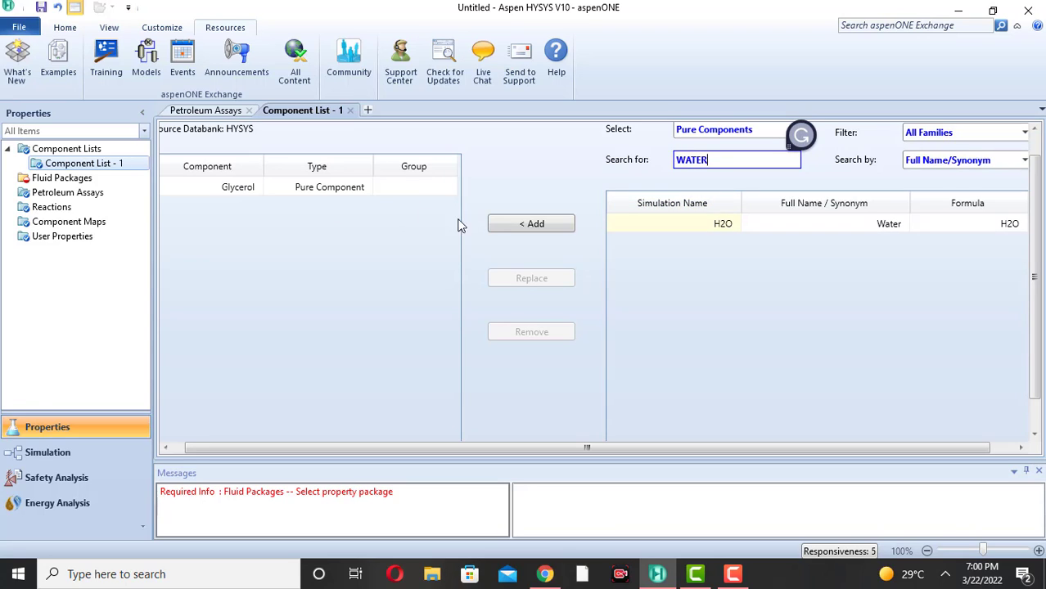
pyautogui.click(532, 224)
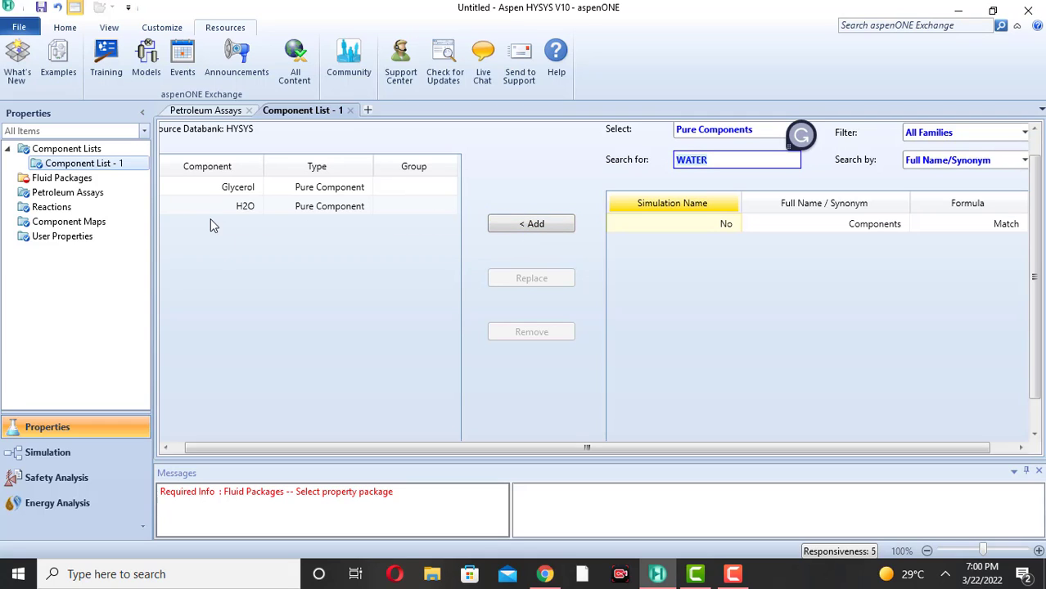
# Add a fluid package for the component list and choose NRTL as its property package
pyautogui.click(69, 182)
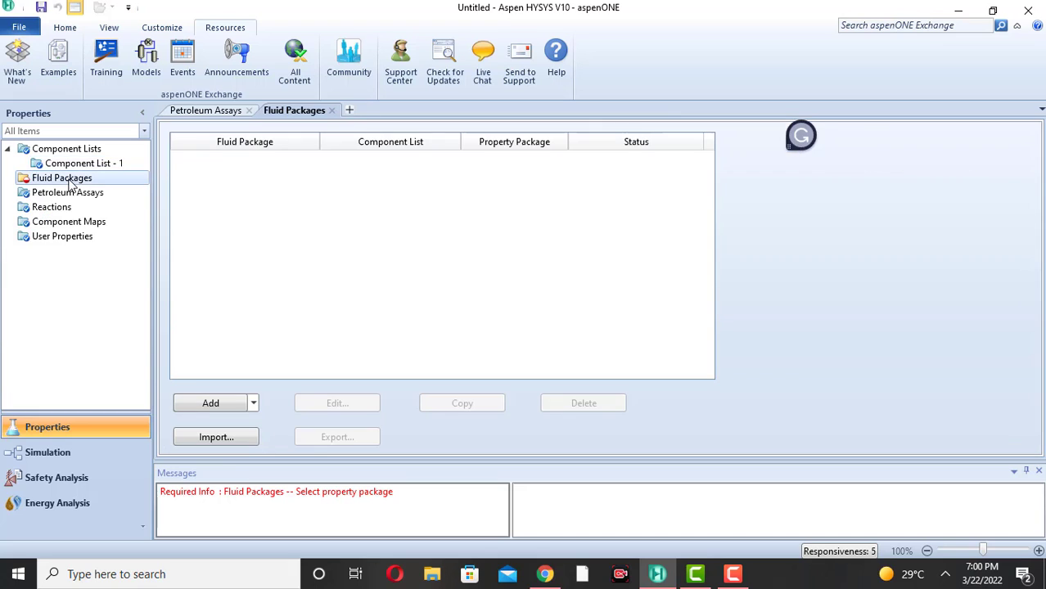
pyautogui.click(210, 403)
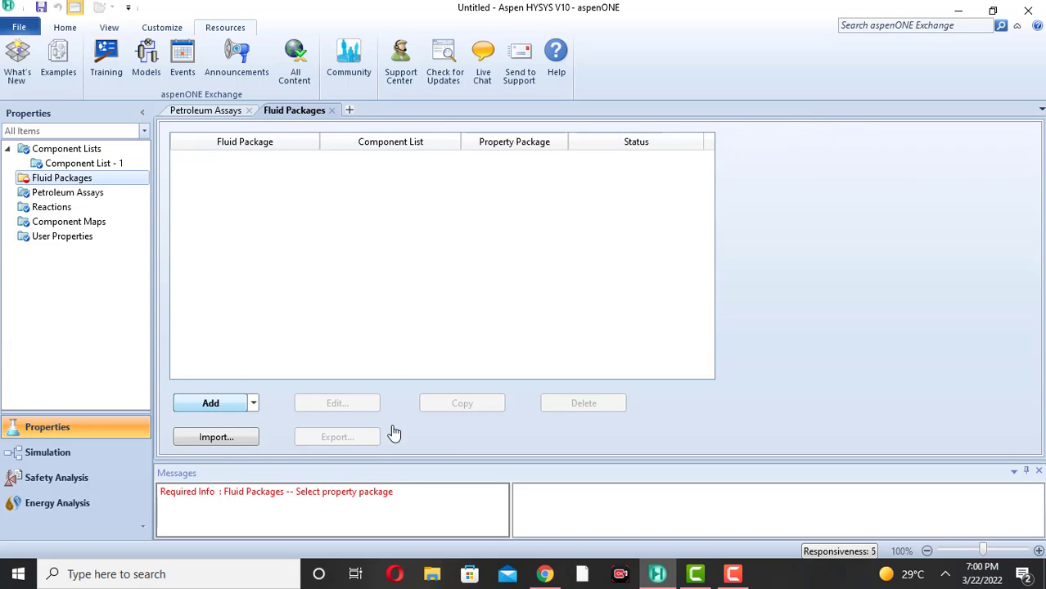
pyautogui.click(317, 422)
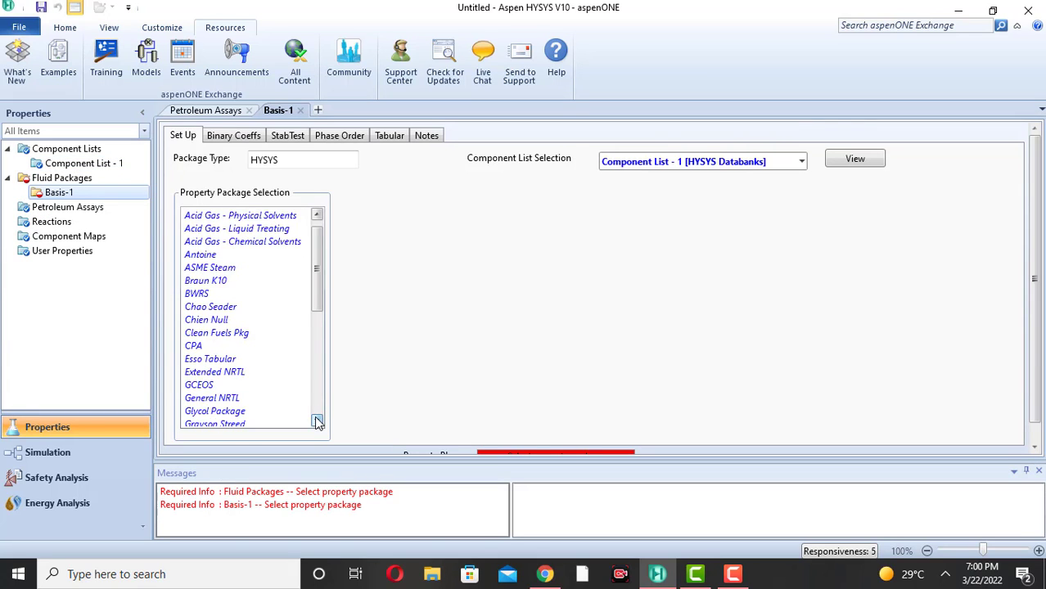
pyautogui.click(317, 421)
pyautogui.click(318, 422)
pyautogui.click(317, 421)
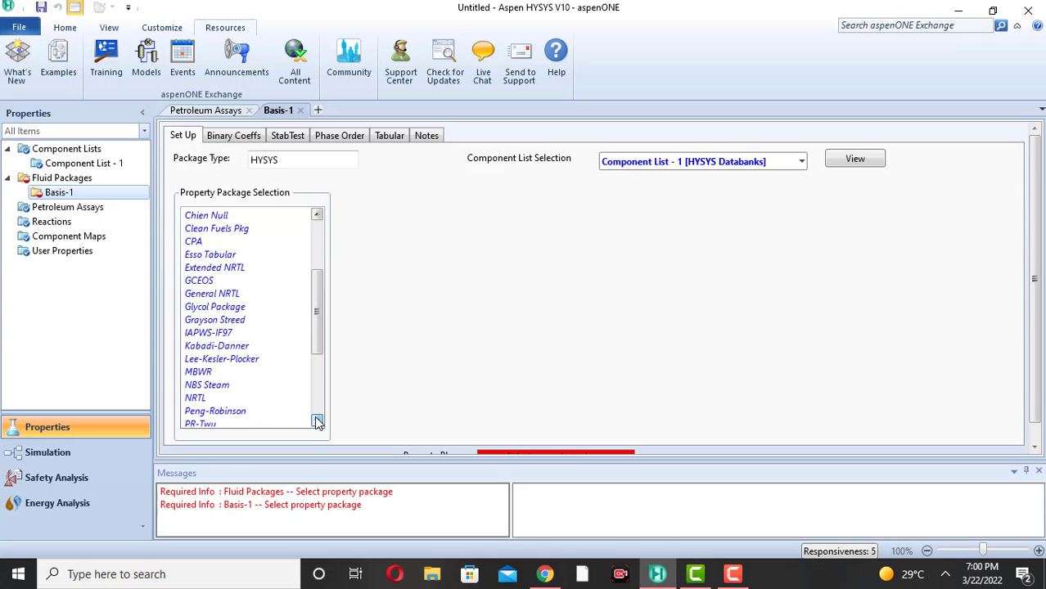
pyautogui.click(199, 400)
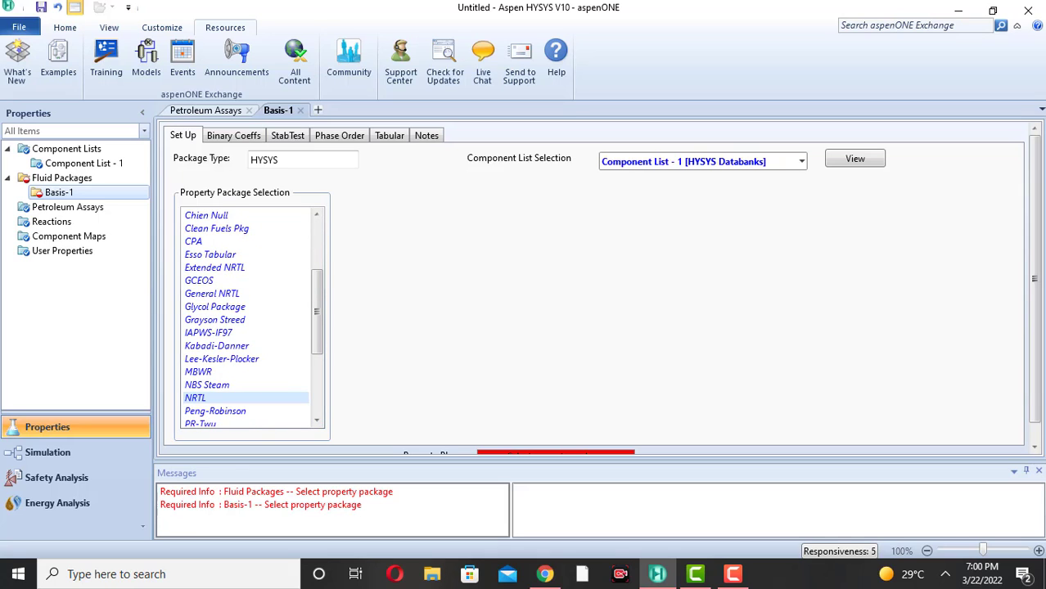
pyautogui.click(1032, 448)
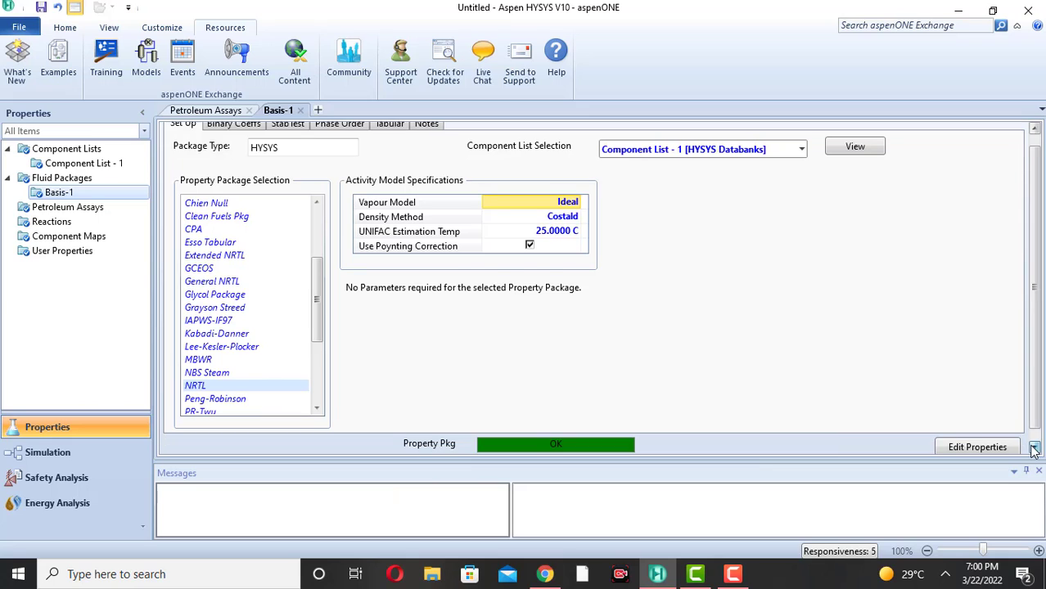
# Enter the simulation environment, place a shell-and-tube heat exchanger on the flowsheet, and put the model palette away
pyautogui.click(49, 457)
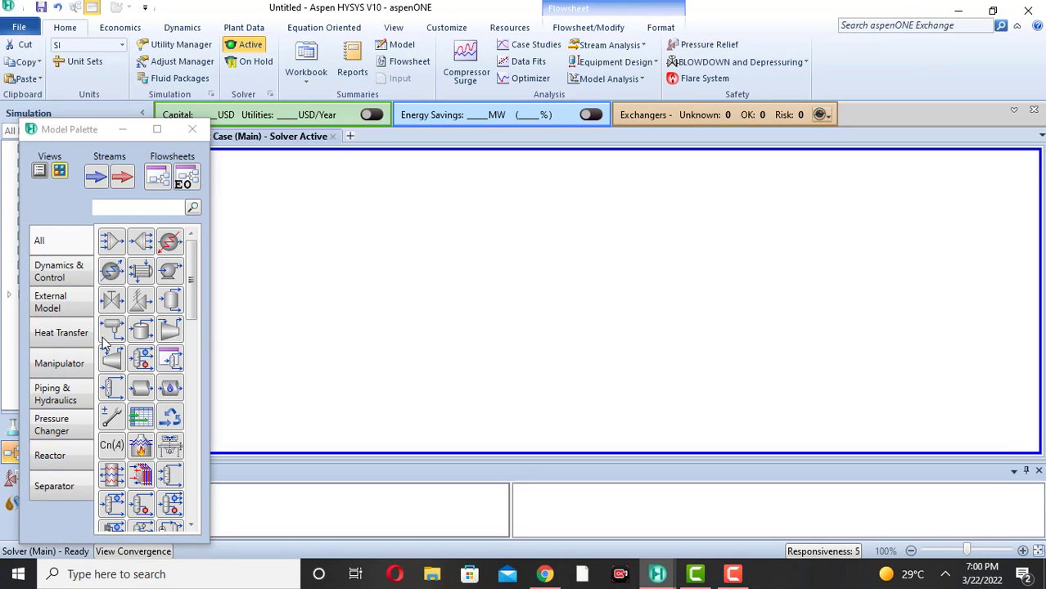
pyautogui.click(57, 335)
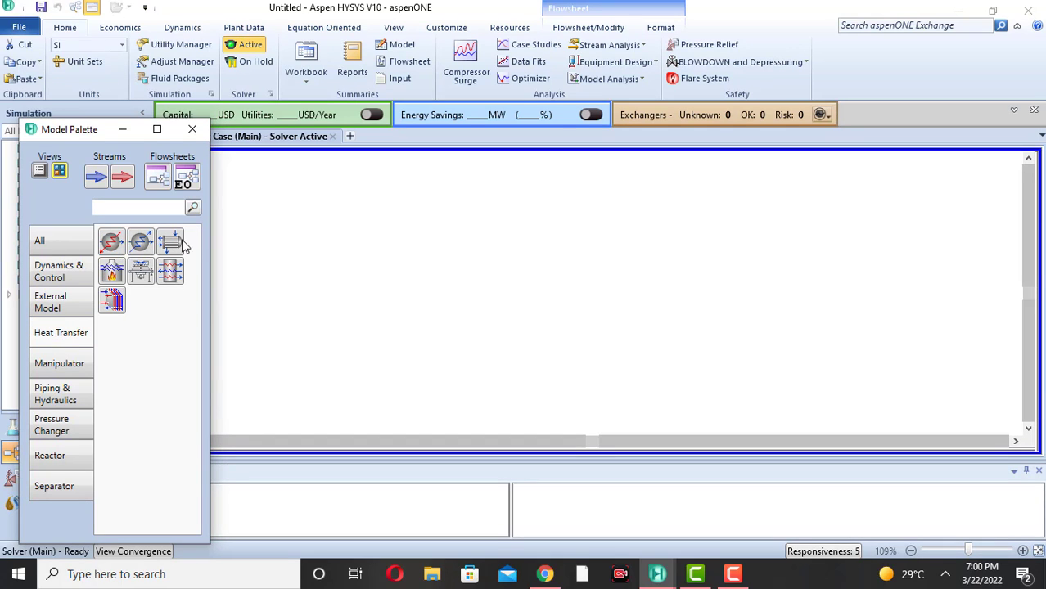
pyautogui.moveTo(169, 243); pyautogui.dragTo(457, 268)
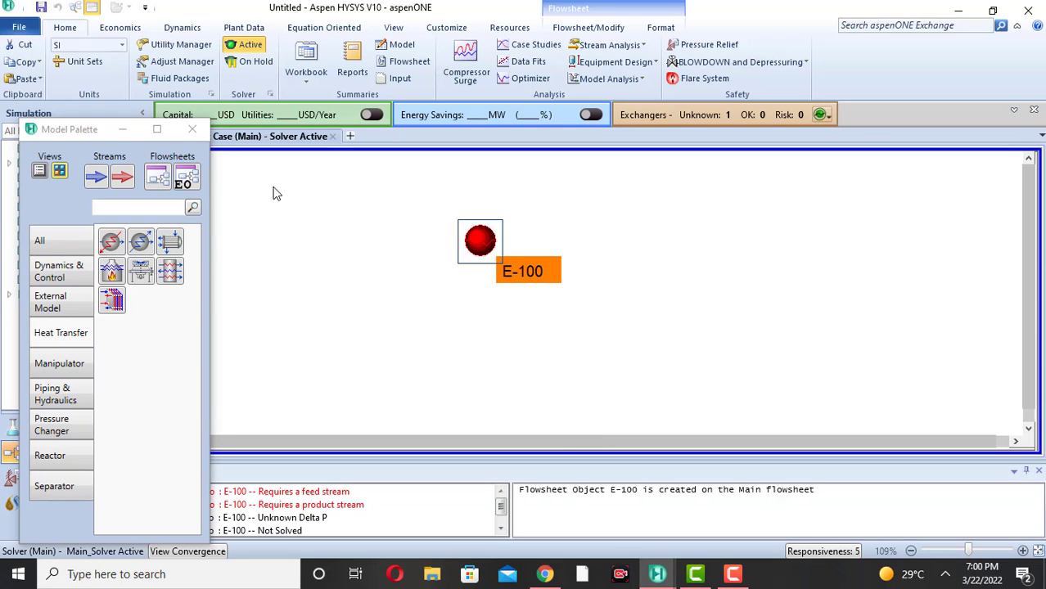
pyautogui.click(127, 130)
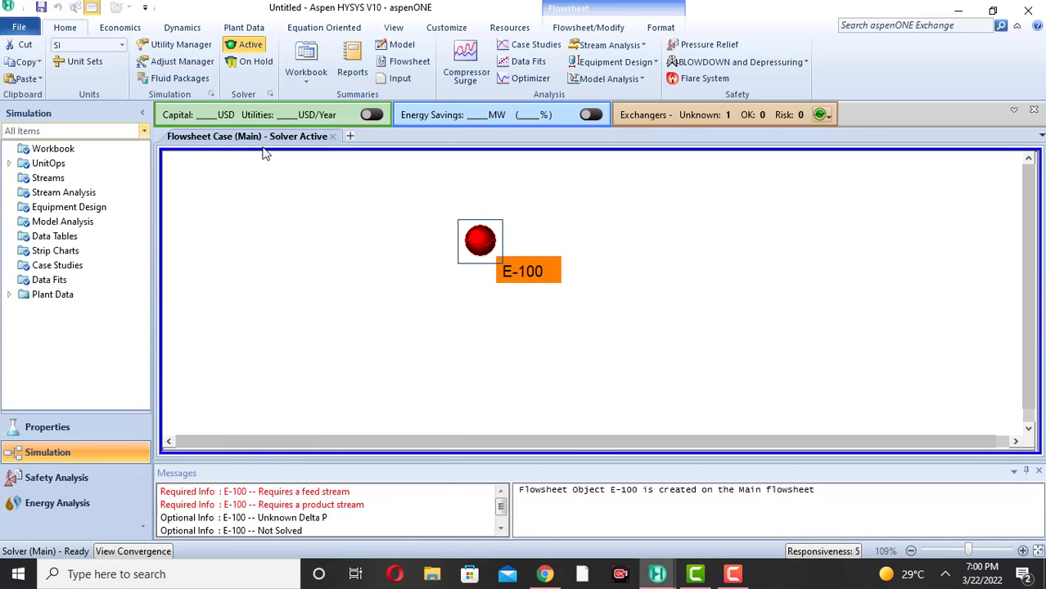
# Open the heat exchanger's properties and rename it HEX
pyautogui.doubleClick(475, 242)
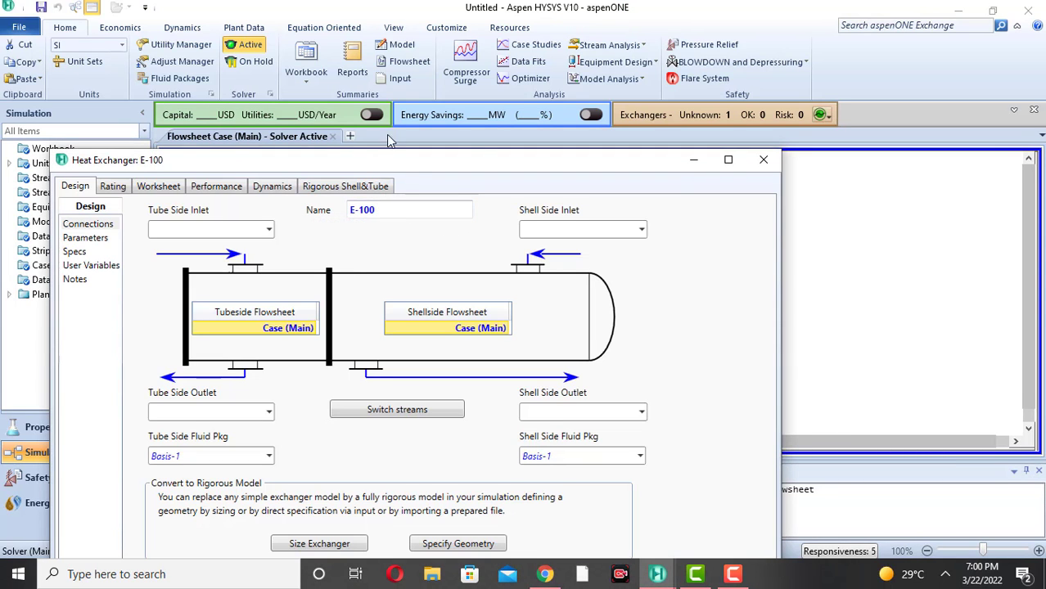
pyautogui.moveTo(379, 161); pyautogui.dragTo(439, 65)
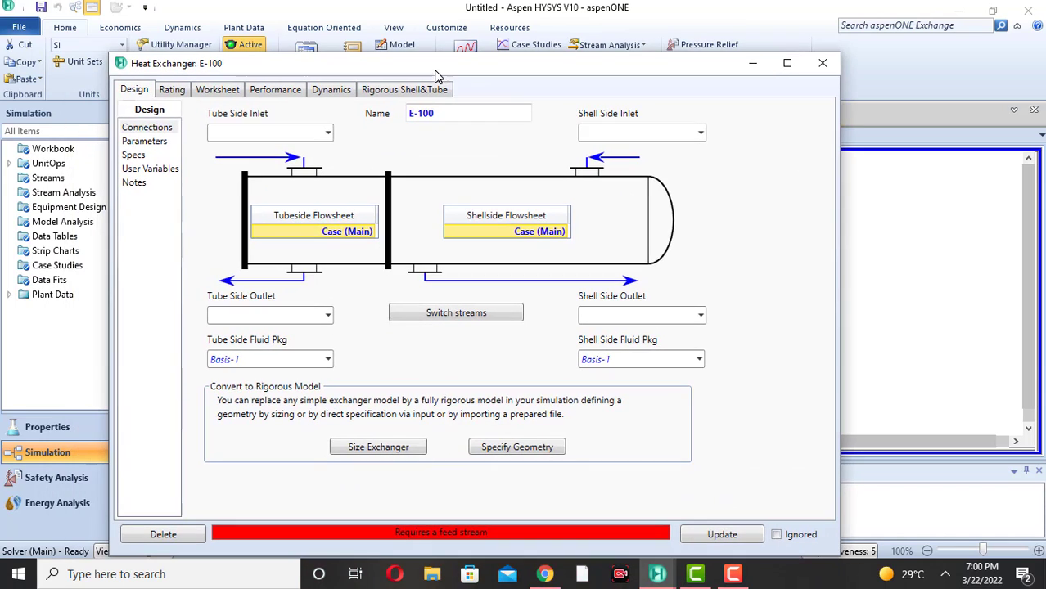
pyautogui.click(445, 112)
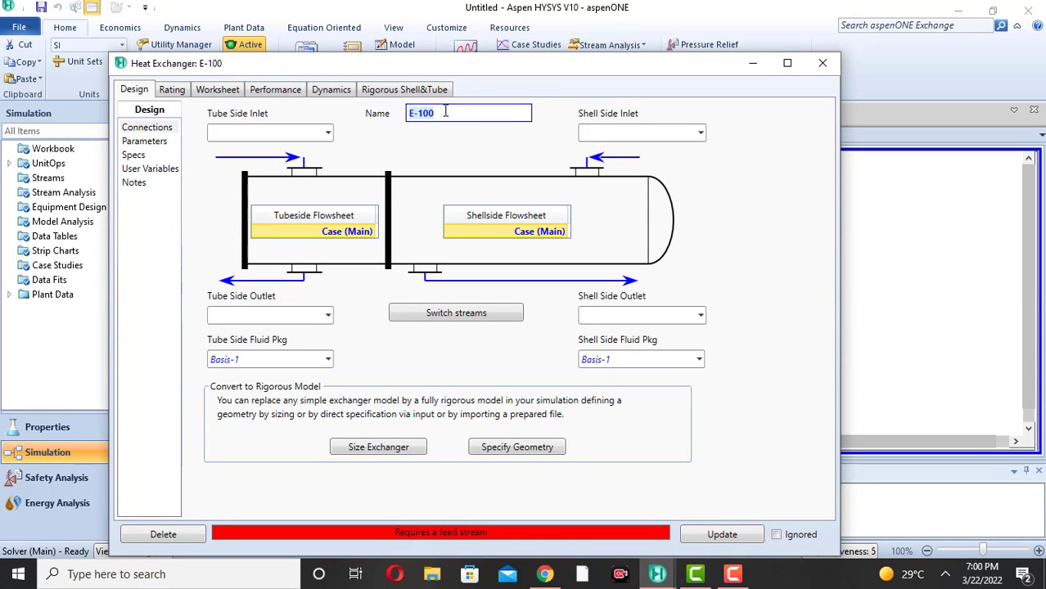
pyautogui.write('HEX')
# Connect stream HW1 as the exchanger's tube side inlet and CW2 as its tube side outlet
pyautogui.click(259, 131)
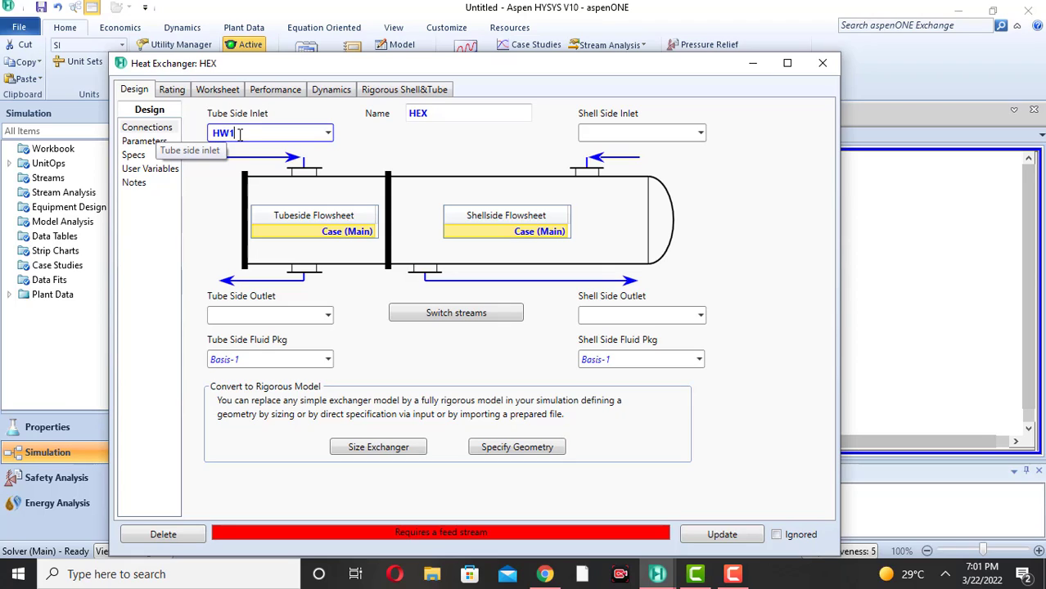
pyautogui.click(234, 315)
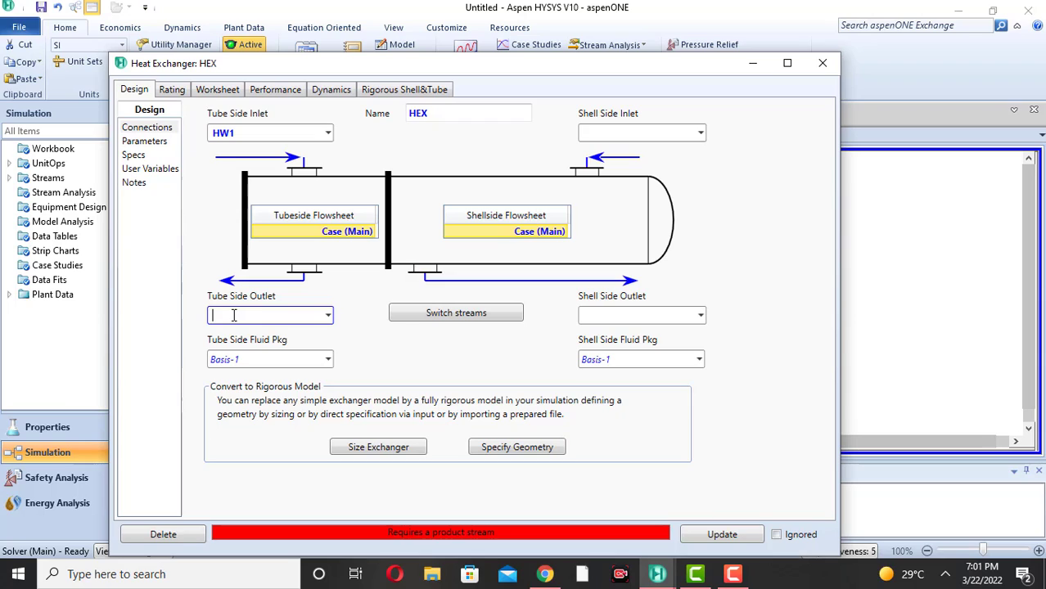
pyautogui.write('CW2')
pyautogui.press('Return')
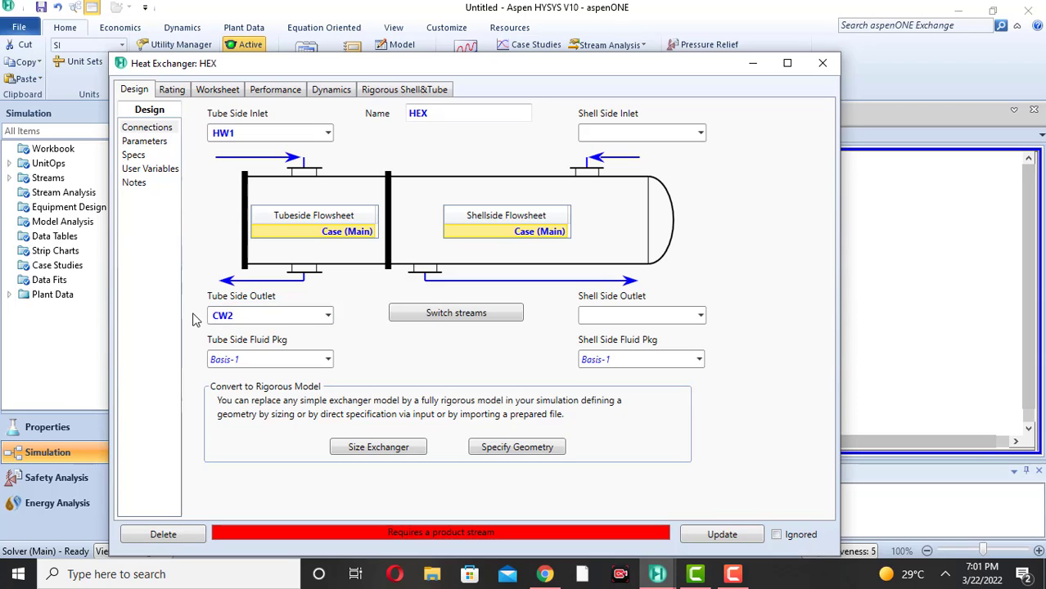
pyautogui.click(226, 134)
pyautogui.click(233, 316)
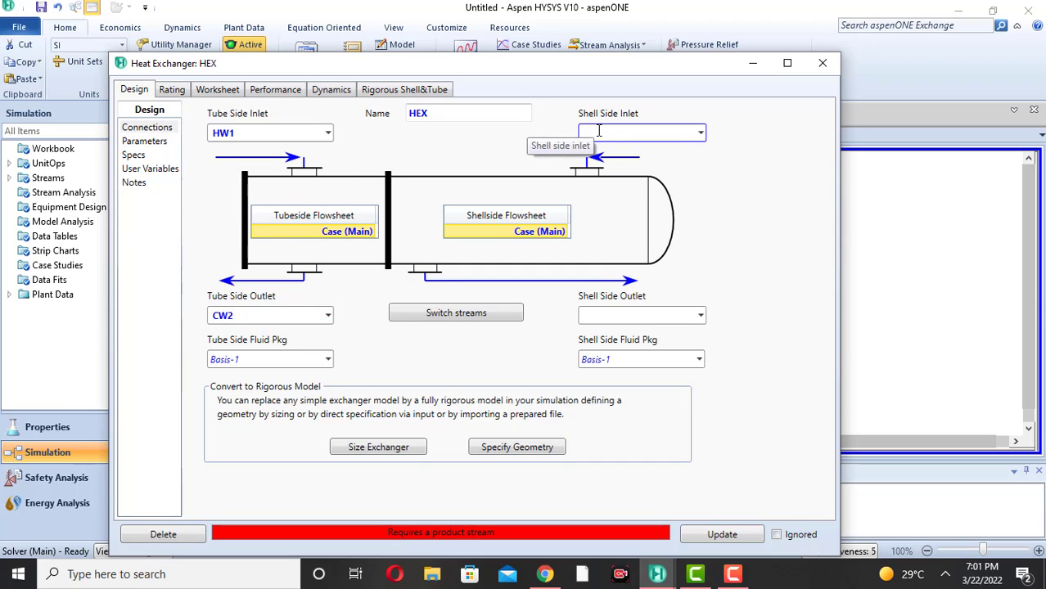
# Connect stream CG1 as the exchanger's shell side inlet and HG2 as its shell side outlet
pyautogui.write('CC')
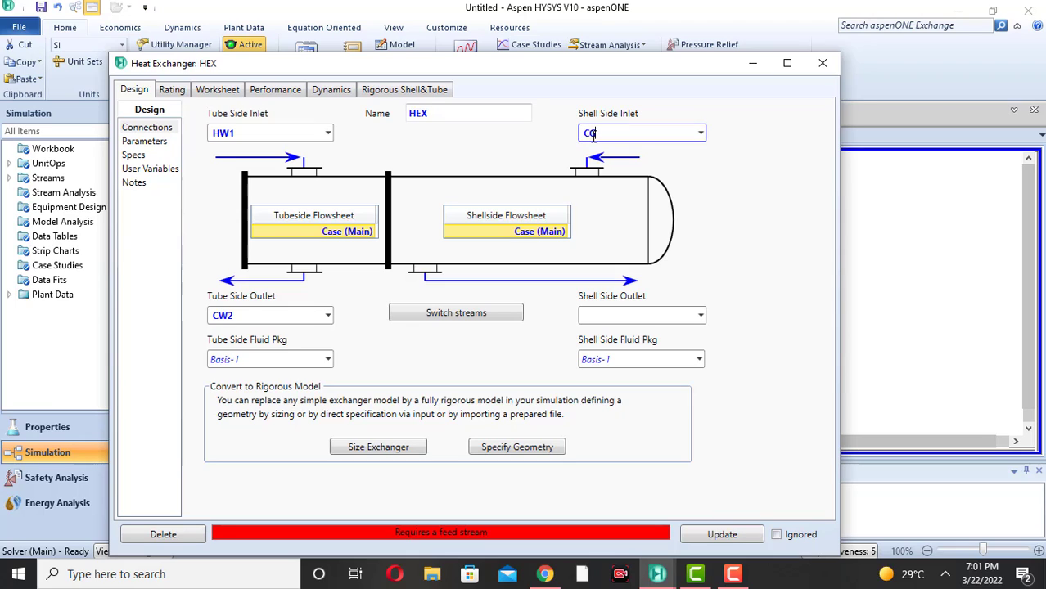
pyautogui.write('1')
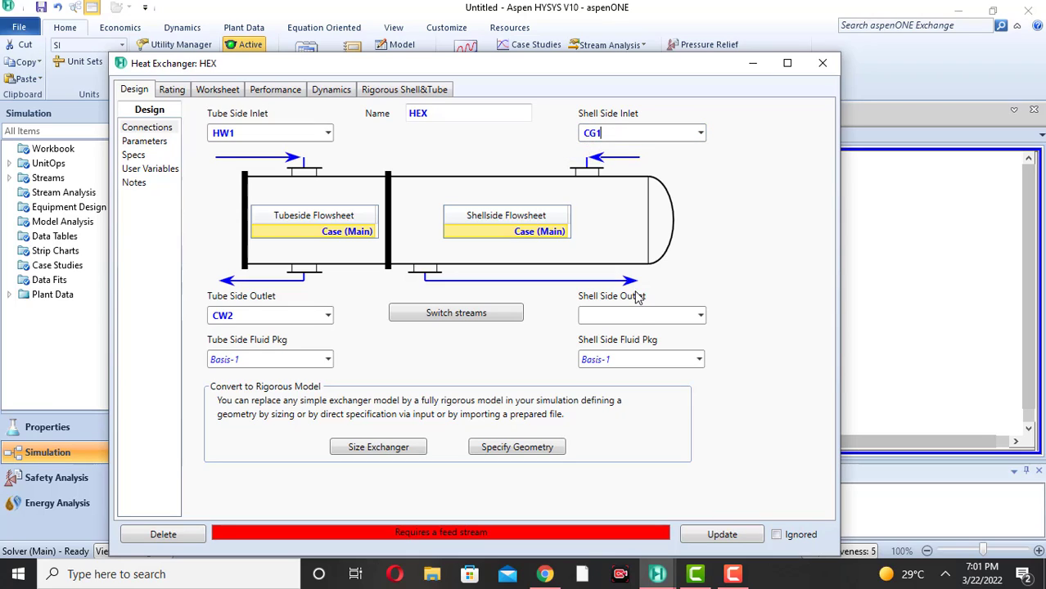
pyautogui.click(631, 317)
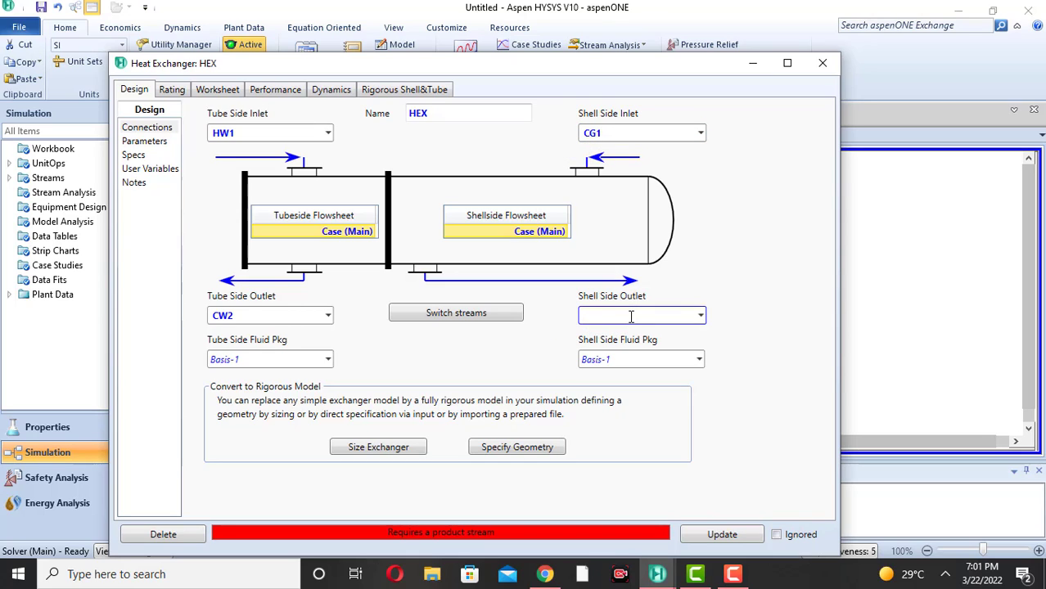
pyautogui.write('HG2')
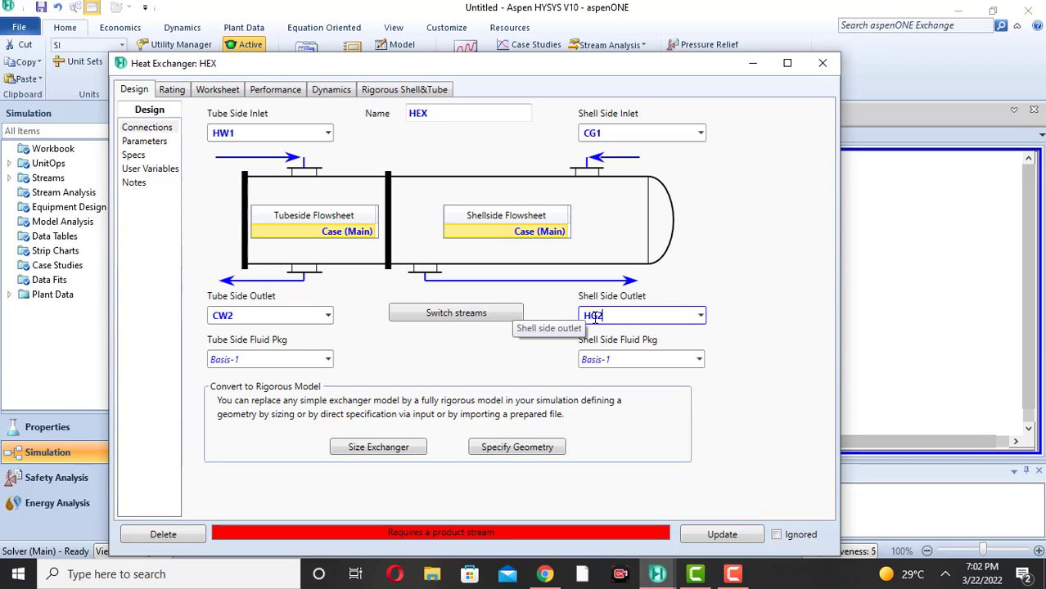
pyautogui.press('Return')
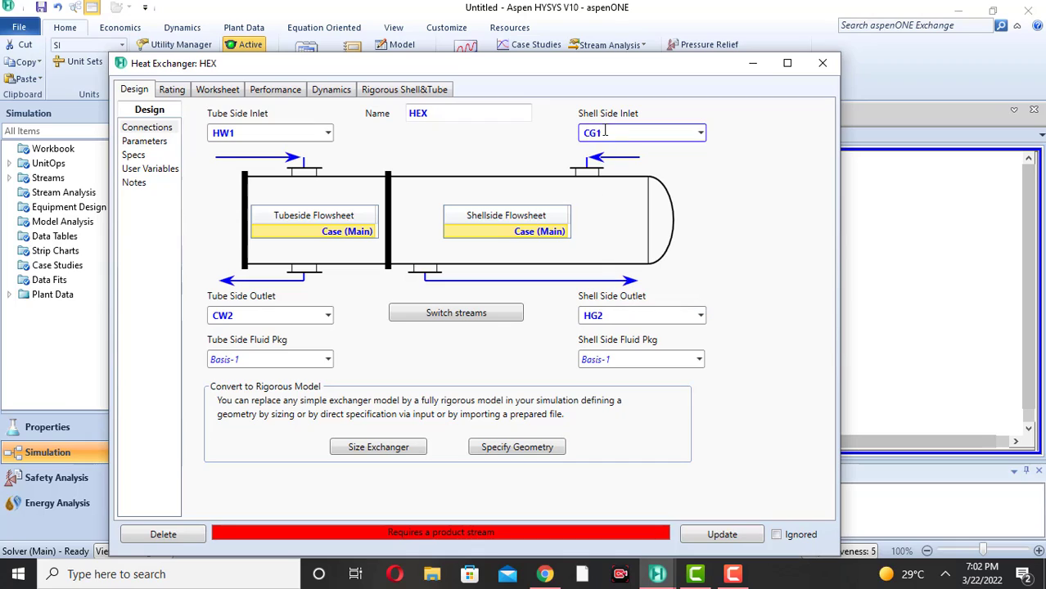
pyautogui.click(610, 312)
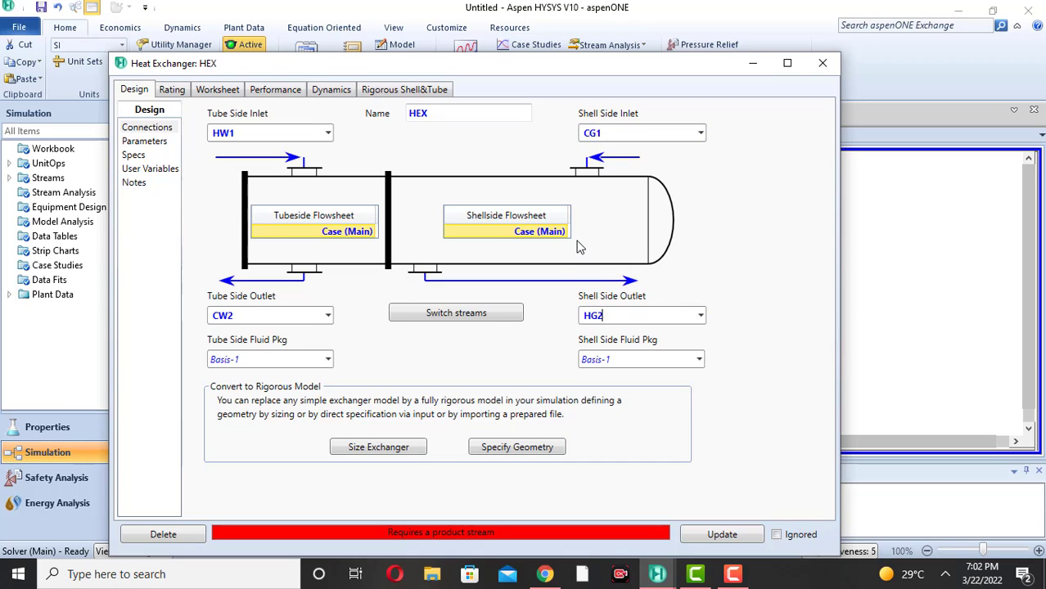
# Set the exchanger's specified pressure drop to 0 kPa on both the shell side and the tube side
pyautogui.press('Return')
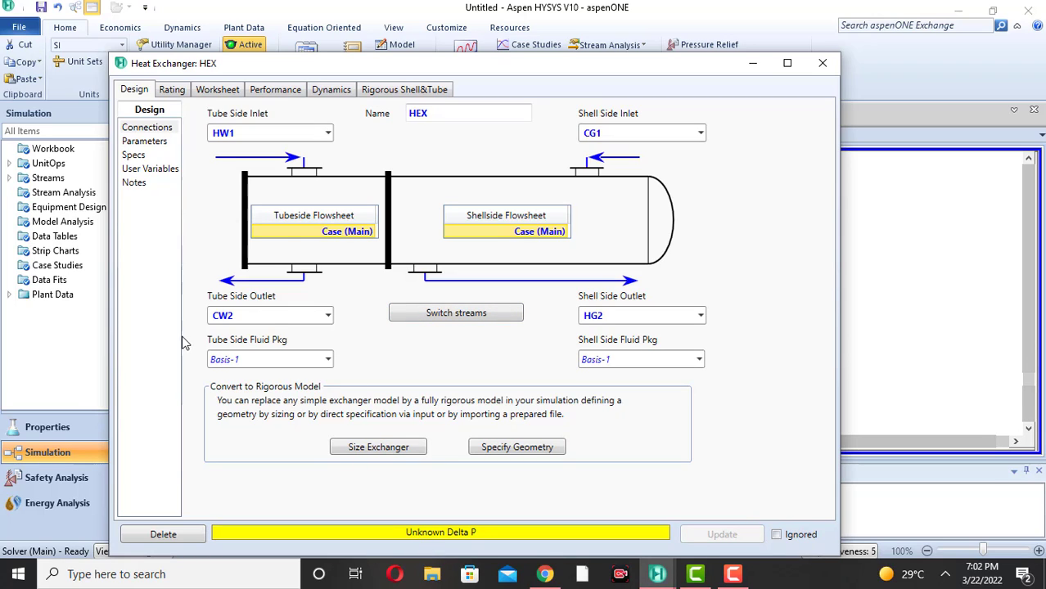
pyautogui.click(146, 143)
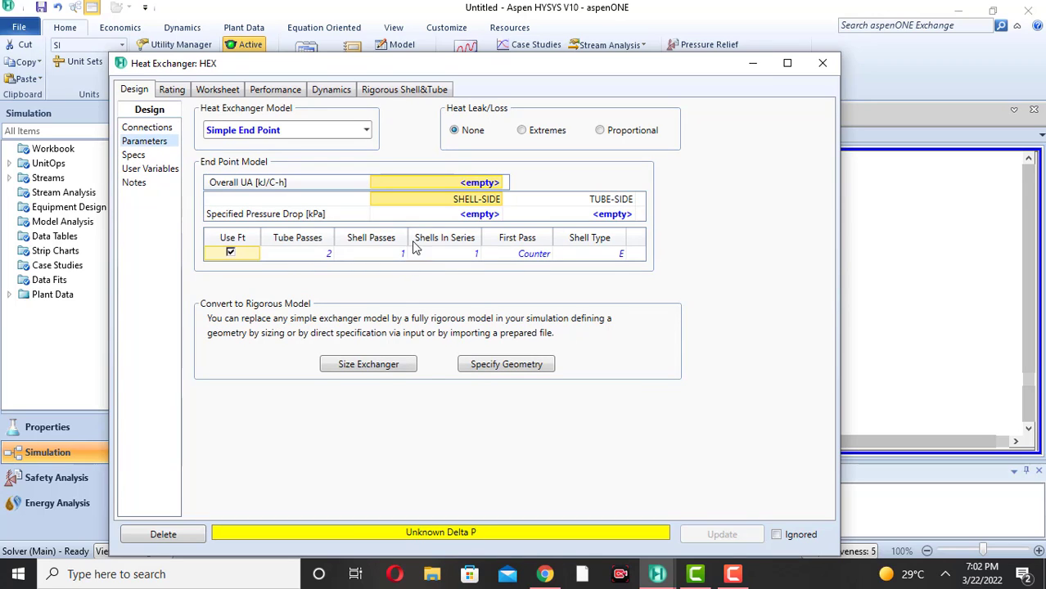
pyautogui.click(482, 216)
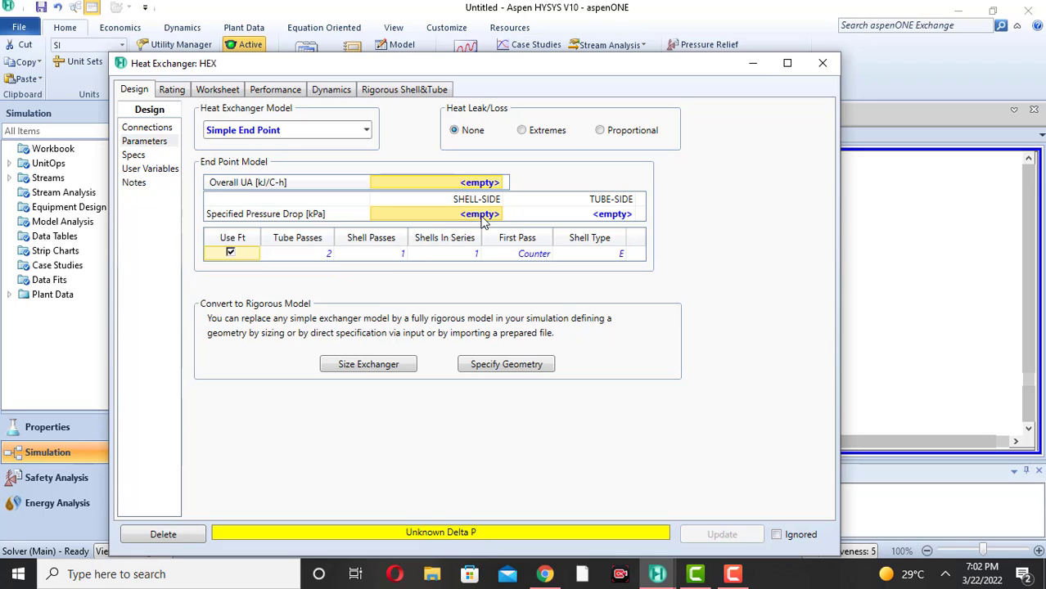
pyautogui.write('0')
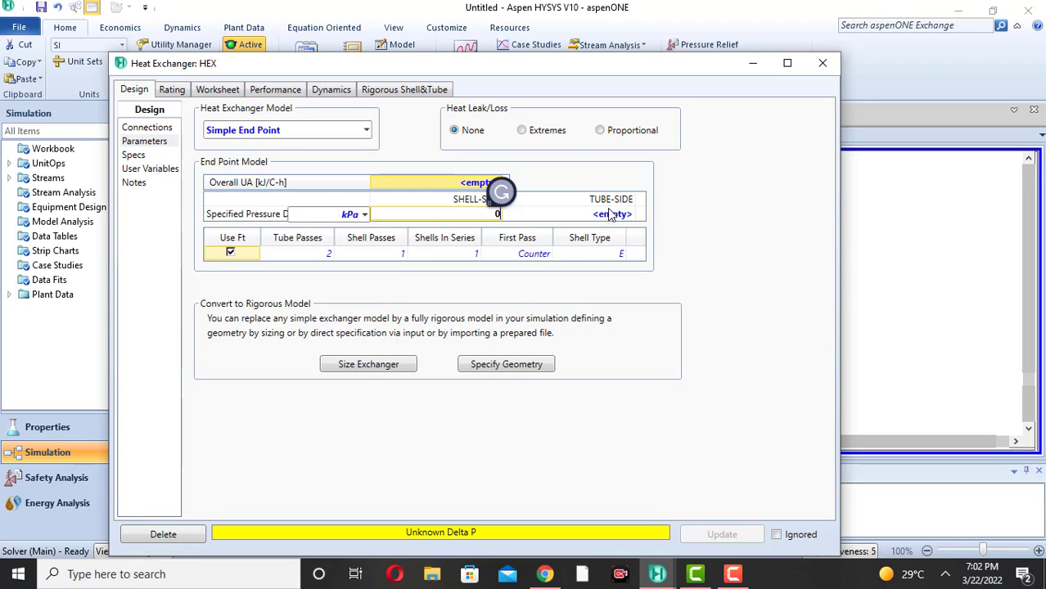
pyautogui.click(609, 215)
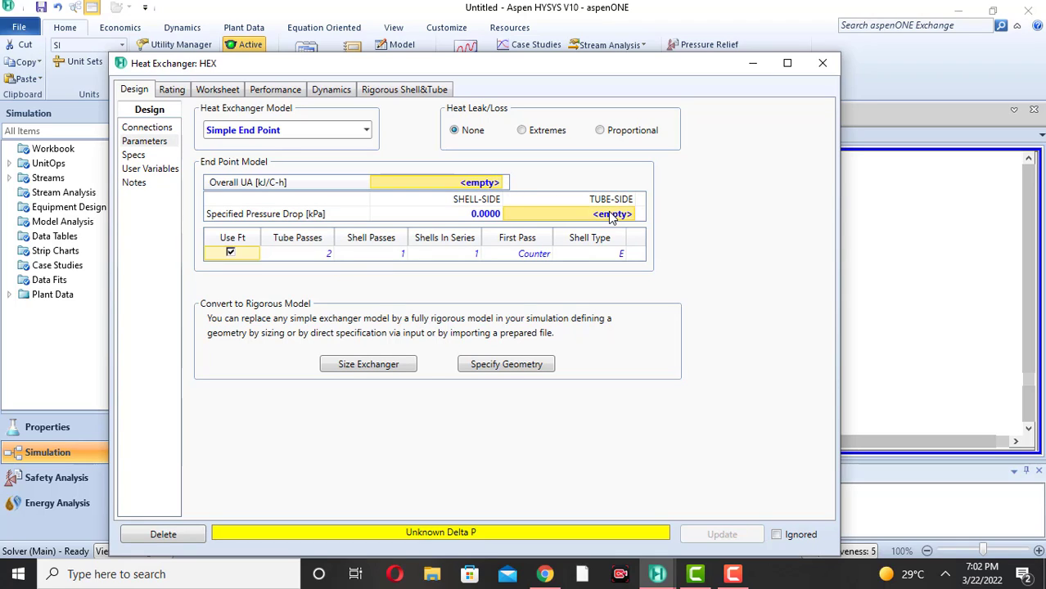
pyautogui.write('0')
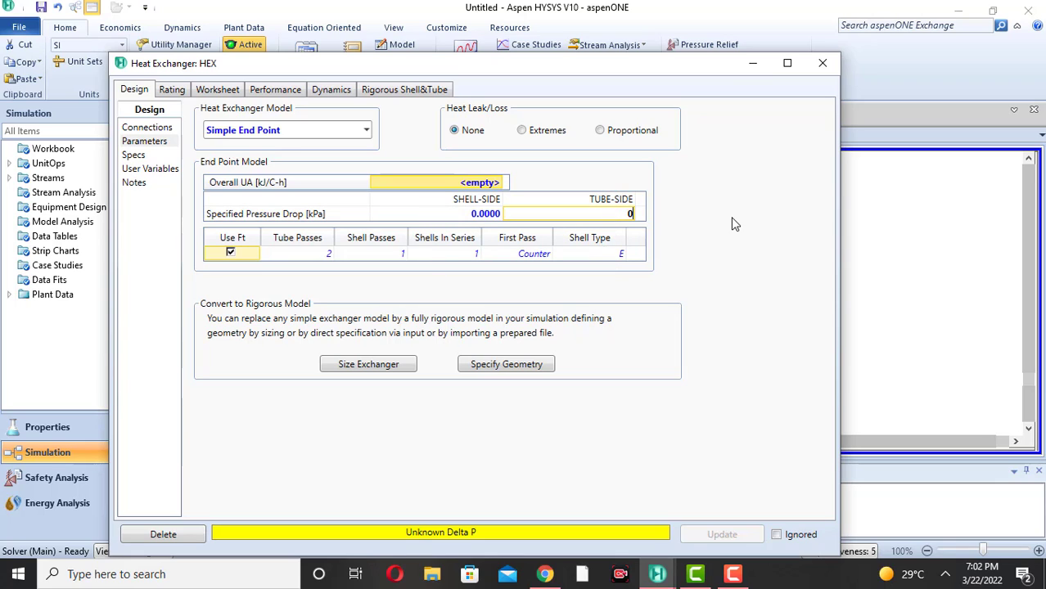
pyautogui.press('Return')
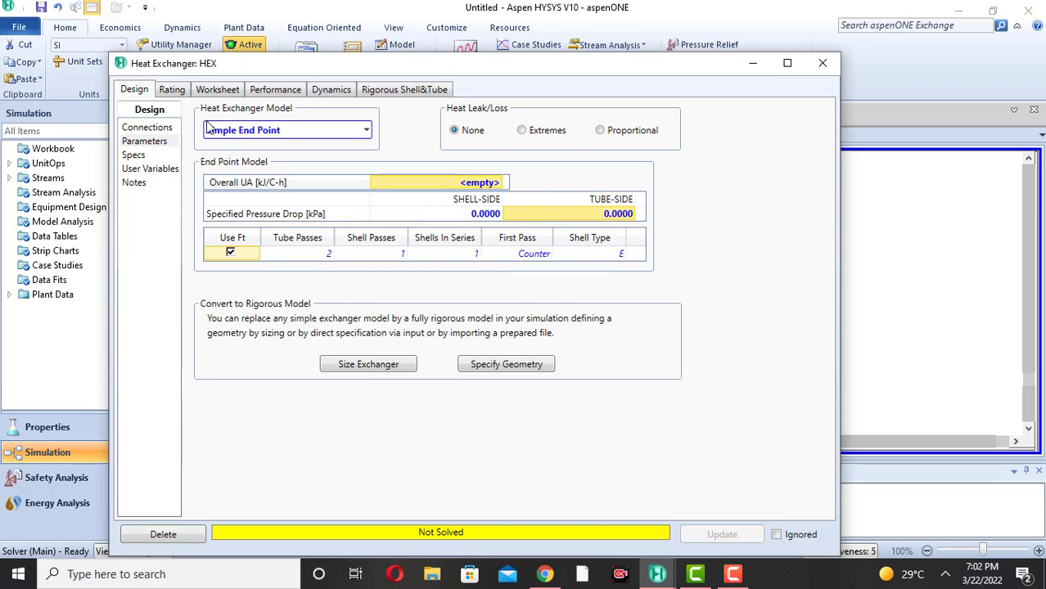
# Set the stream temperatures to 90 °C for HW1, 47 °C for CW2, 25 °C for CG1 and 50 °C for HG2
pyautogui.click(218, 91)
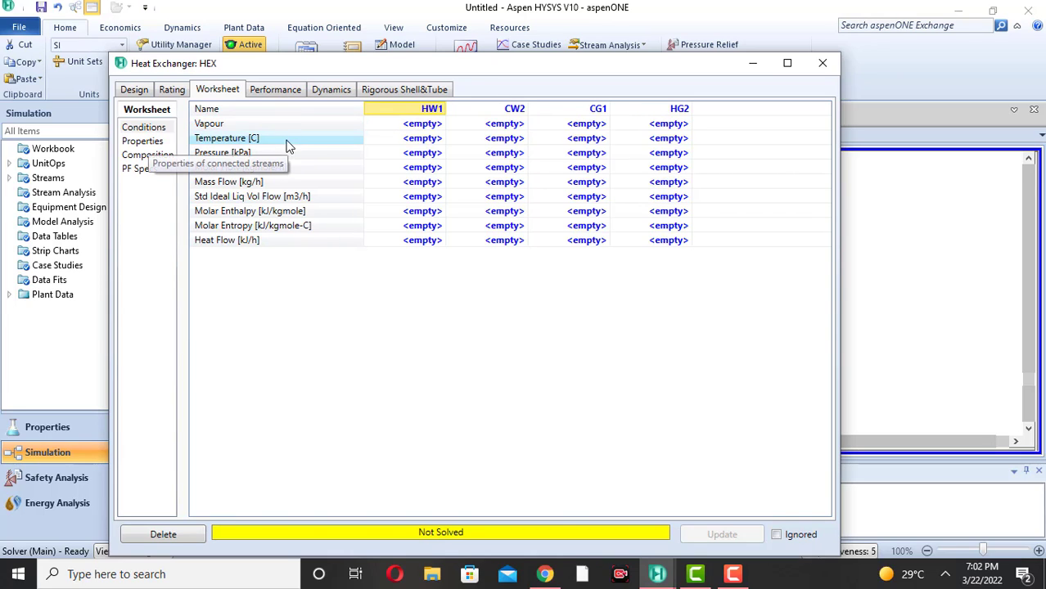
pyautogui.click(429, 142)
pyautogui.write('90')
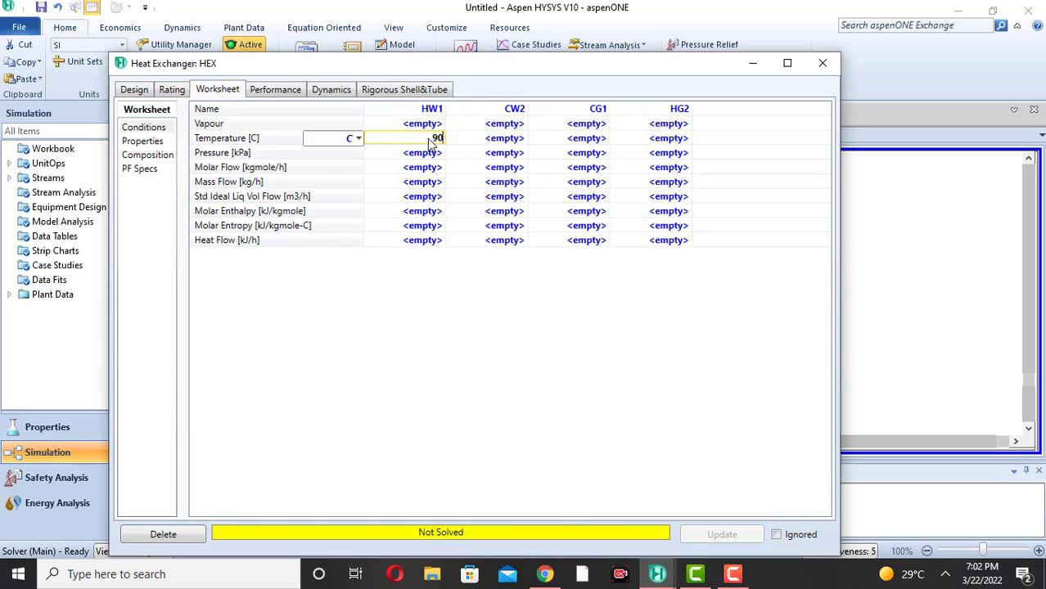
pyautogui.click(501, 142)
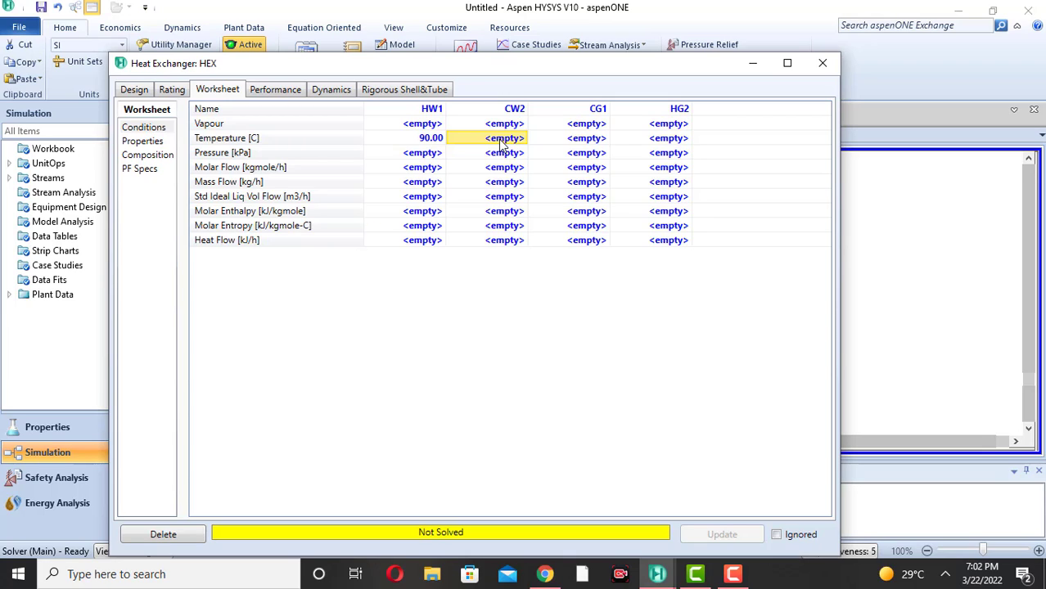
pyautogui.write('47')
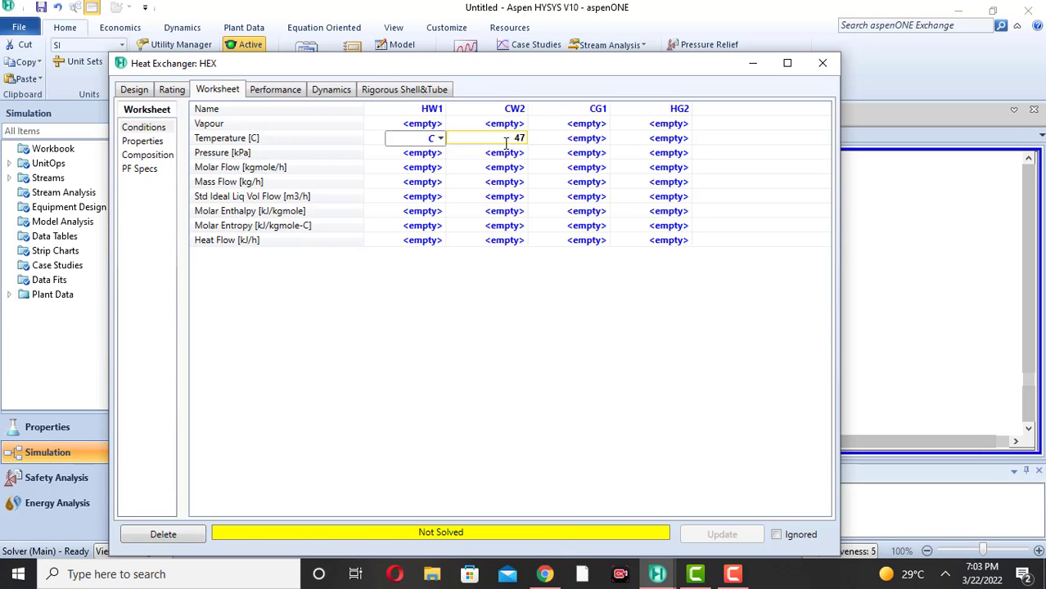
pyautogui.click(587, 144)
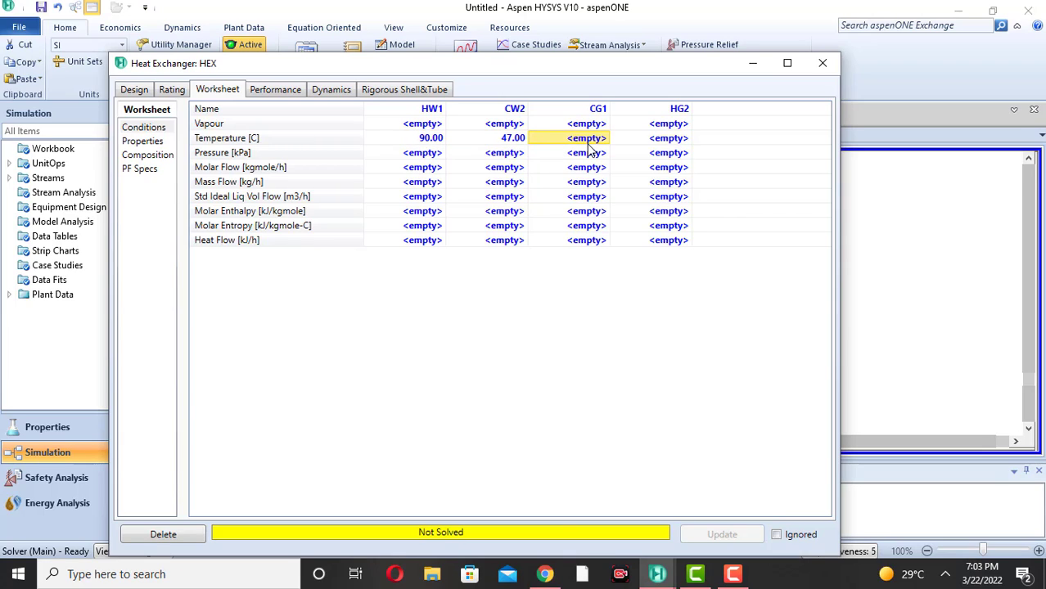
pyautogui.write('25')
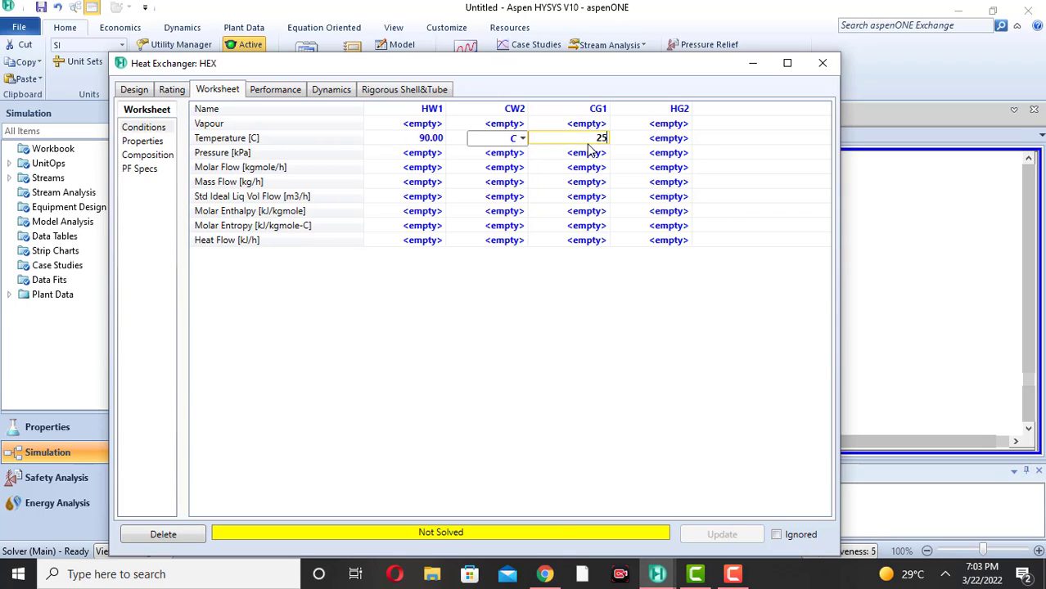
pyautogui.click(663, 144)
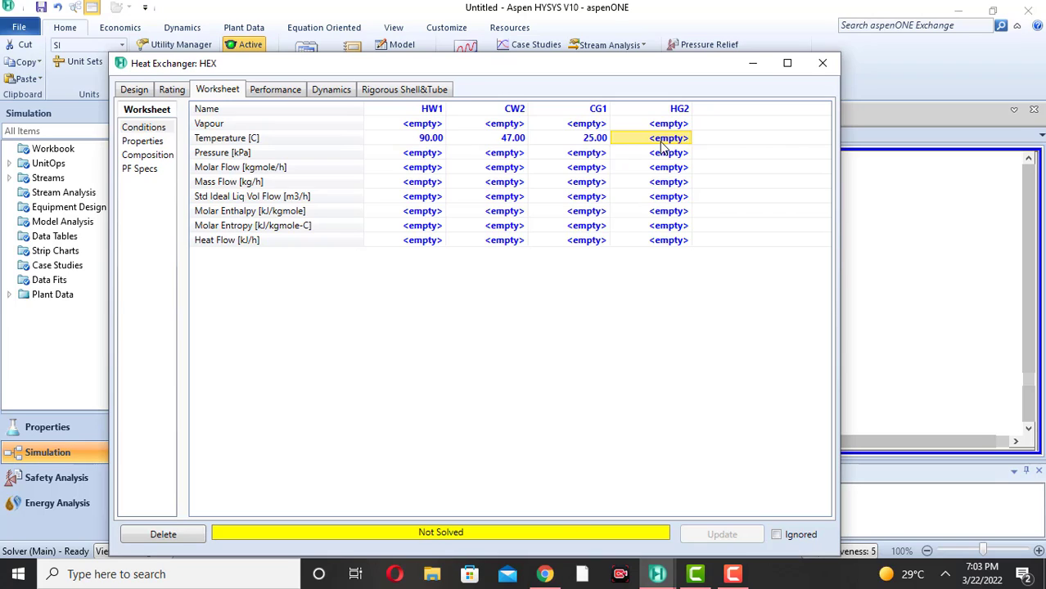
pyautogui.write('50')
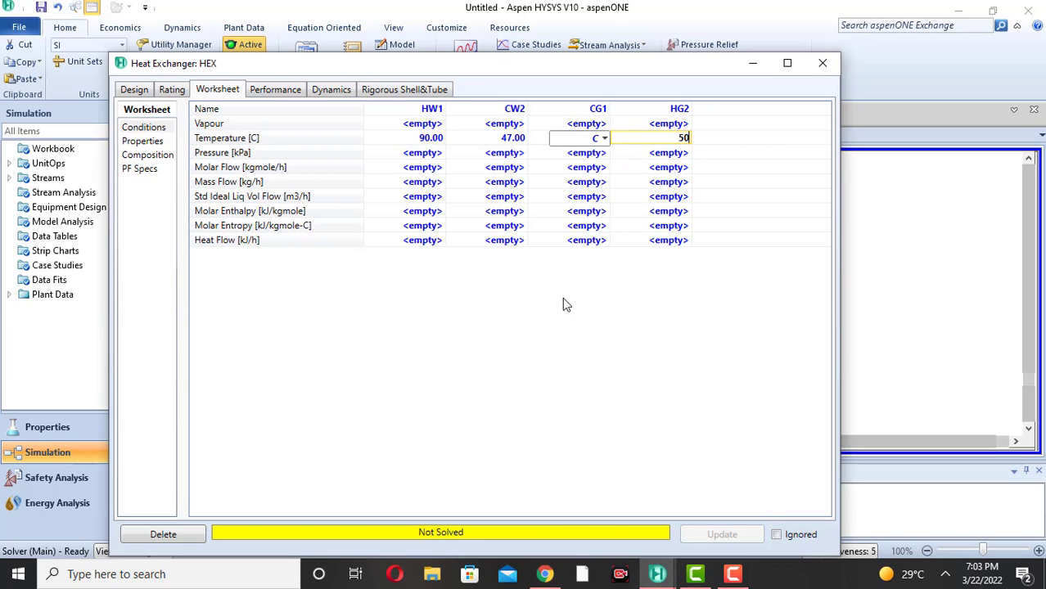
pyautogui.press('Return')
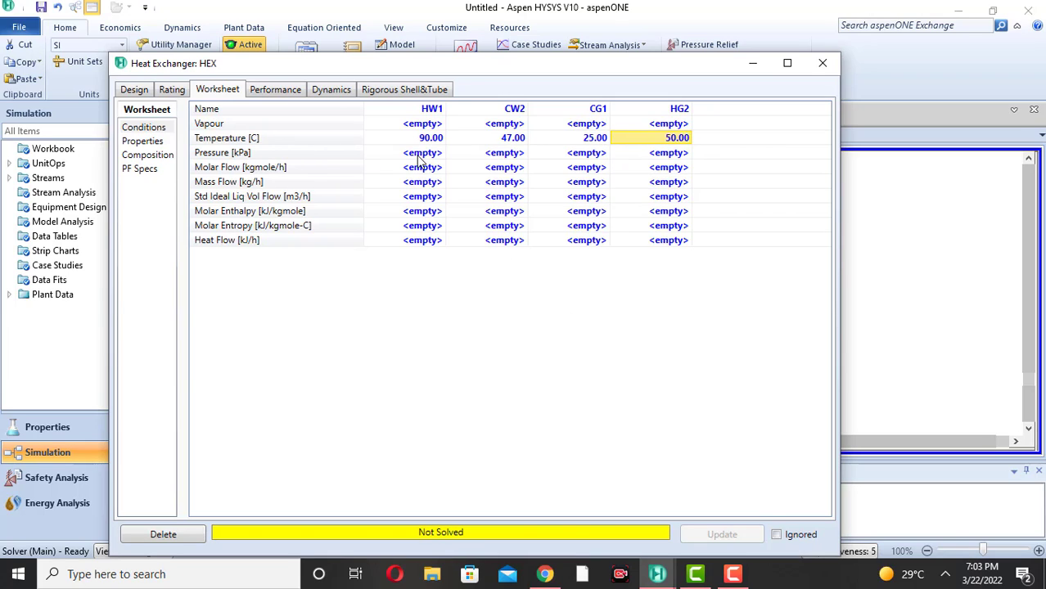
# Set the pressure of inlet streams HW1 and CG1 to 1 atm each
pyautogui.click(421, 159)
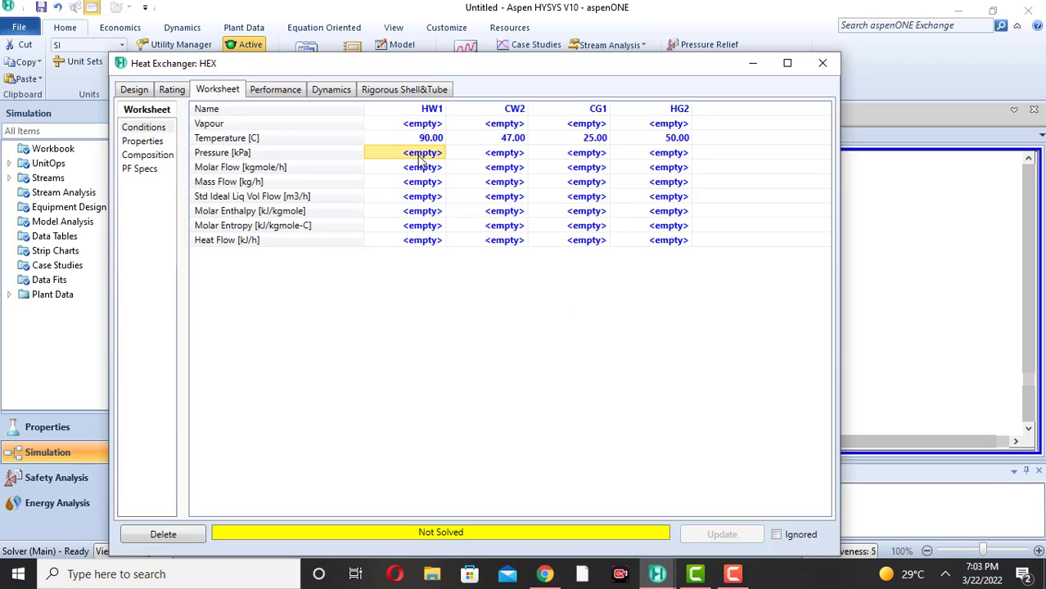
pyautogui.write('1')
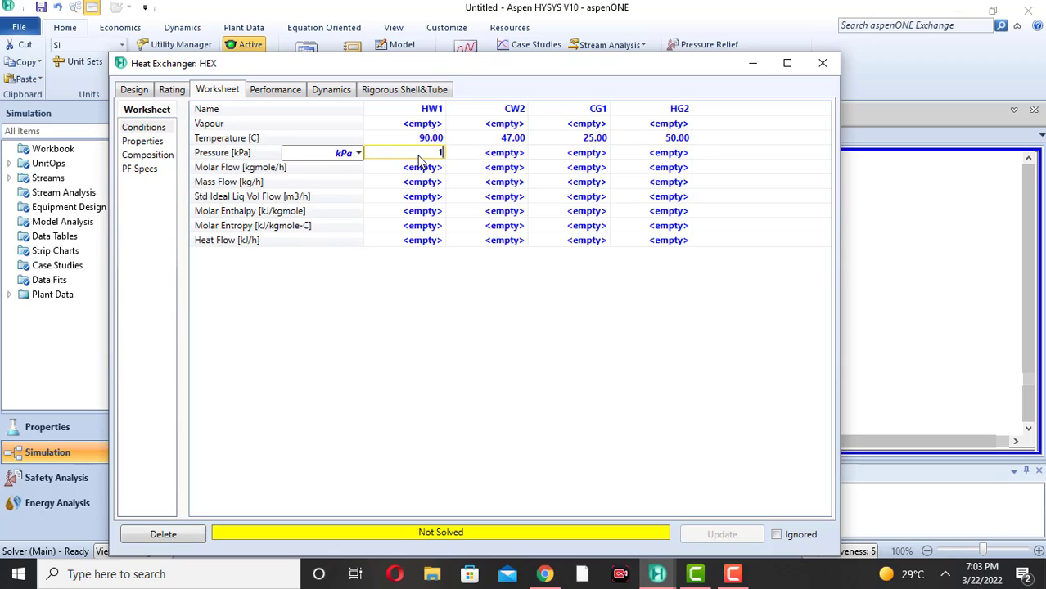
pyautogui.click(358, 154)
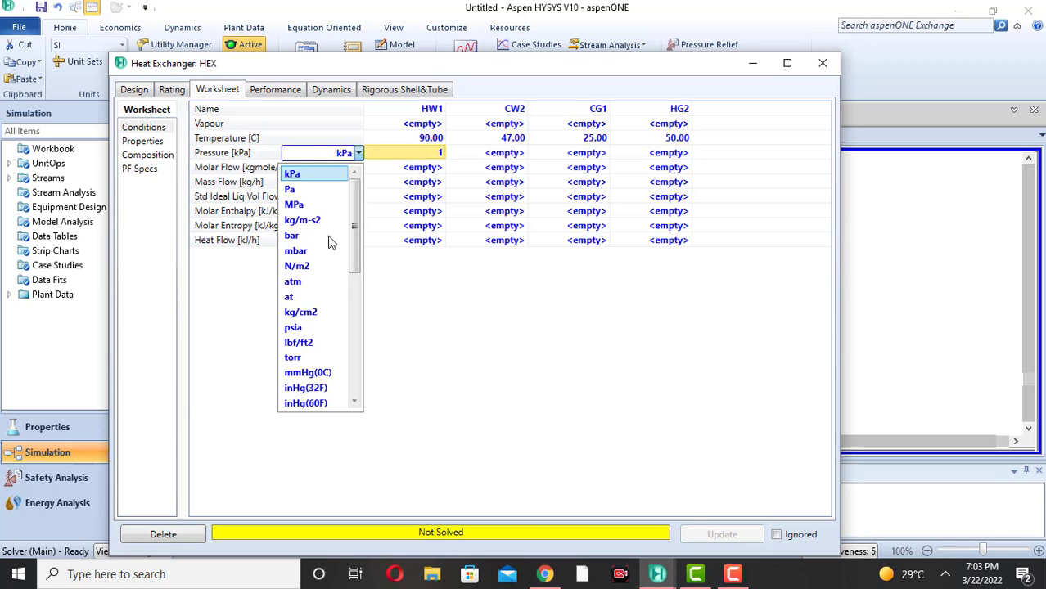
pyautogui.click(311, 282)
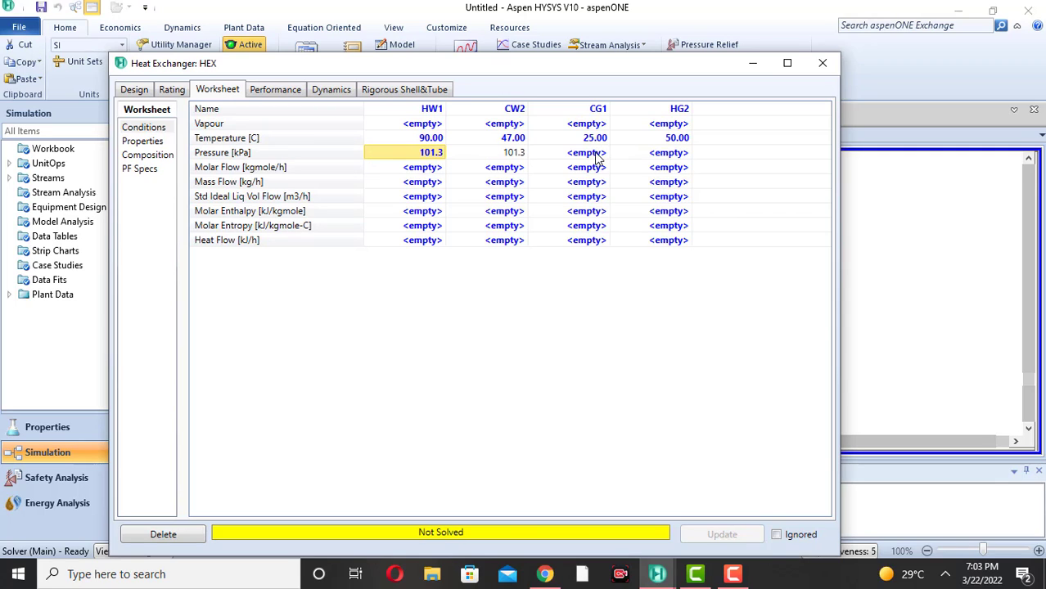
pyautogui.click(599, 156)
pyautogui.write('1')
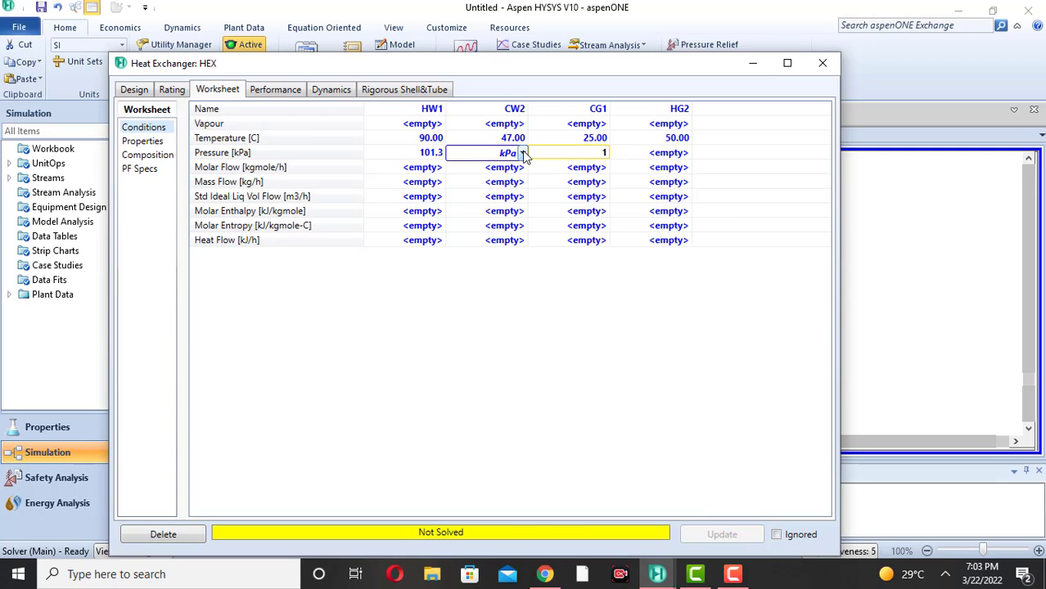
pyautogui.click(522, 153)
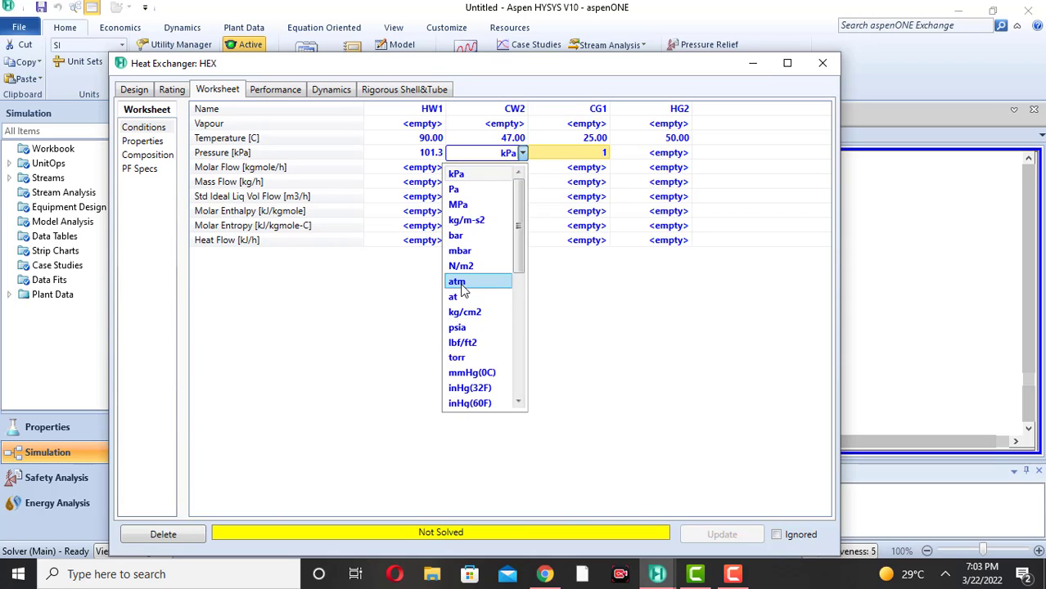
pyautogui.click(464, 291)
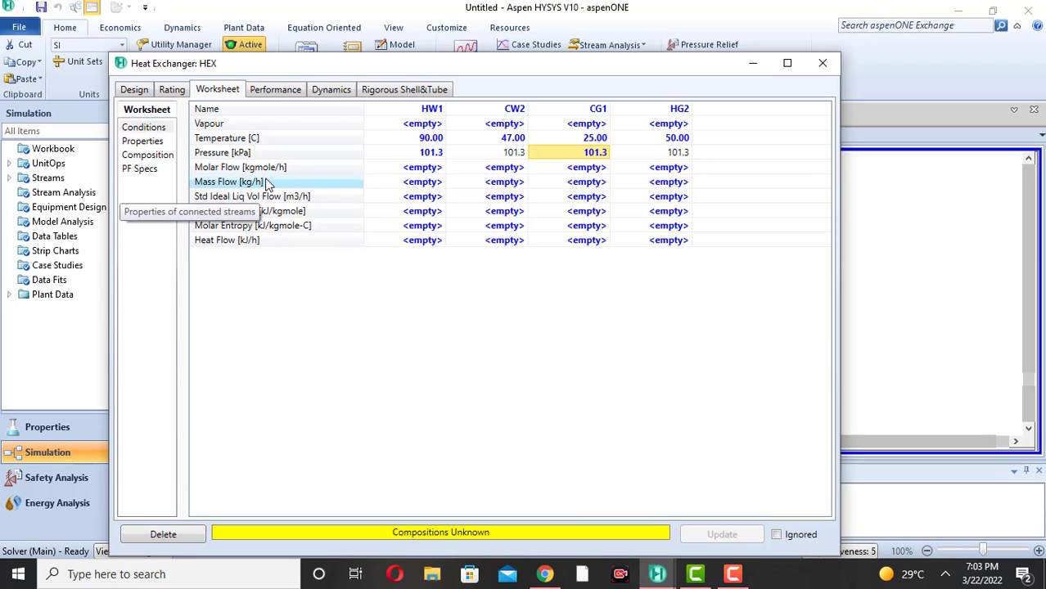
# Set the mass flow of inlet streams HW1 and CG1 to 100 kg/h each
pyautogui.click(422, 184)
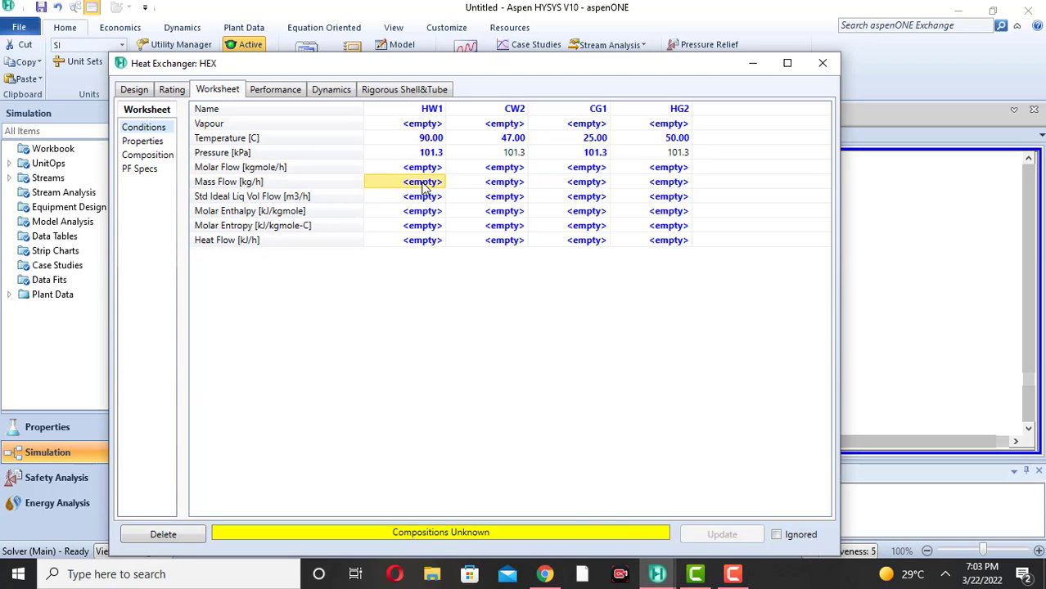
pyautogui.write('100')
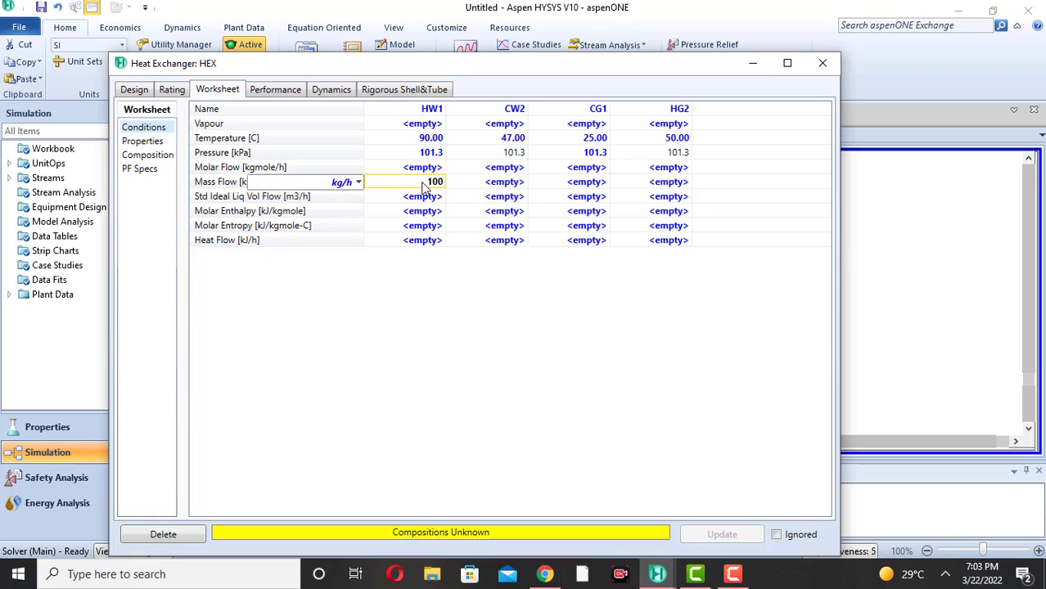
pyautogui.press('Return')
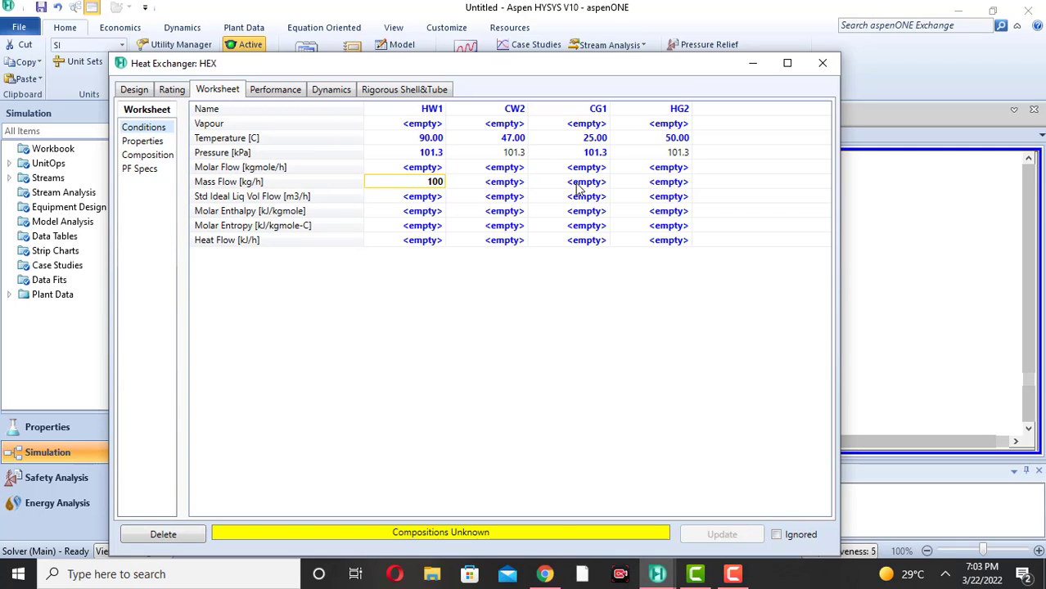
pyautogui.click(578, 186)
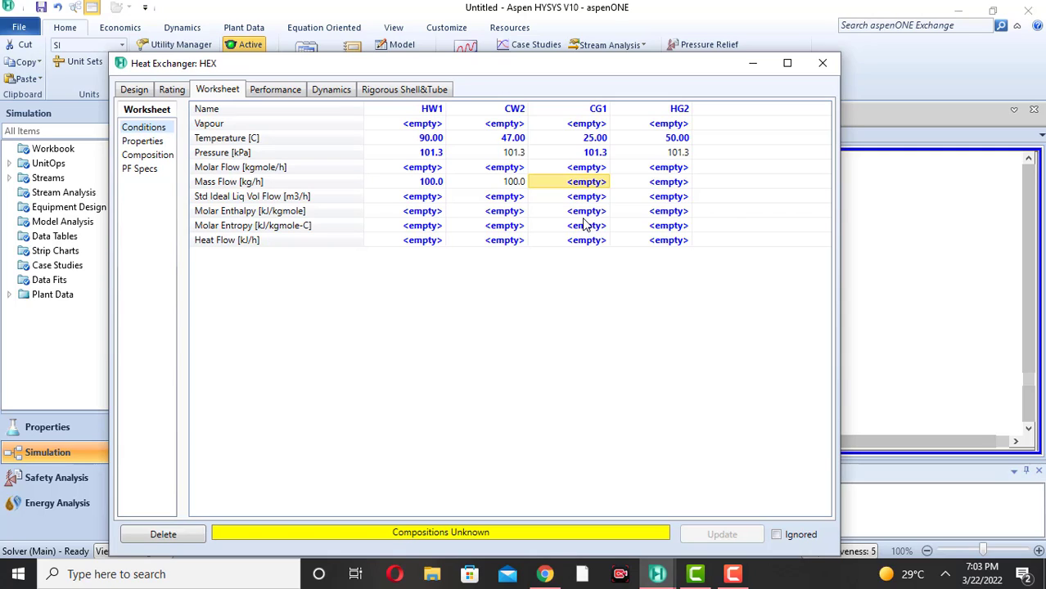
pyautogui.write('100')
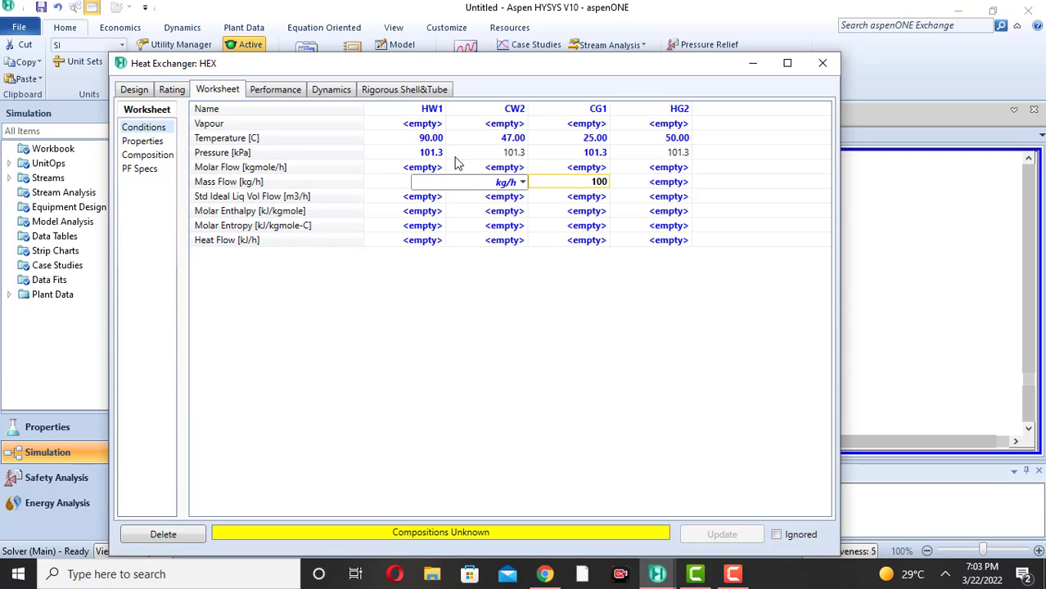
# Define stream HW1's composition as mole fractions of 0 for glycerol and 1 for H2O
pyautogui.click(147, 156)
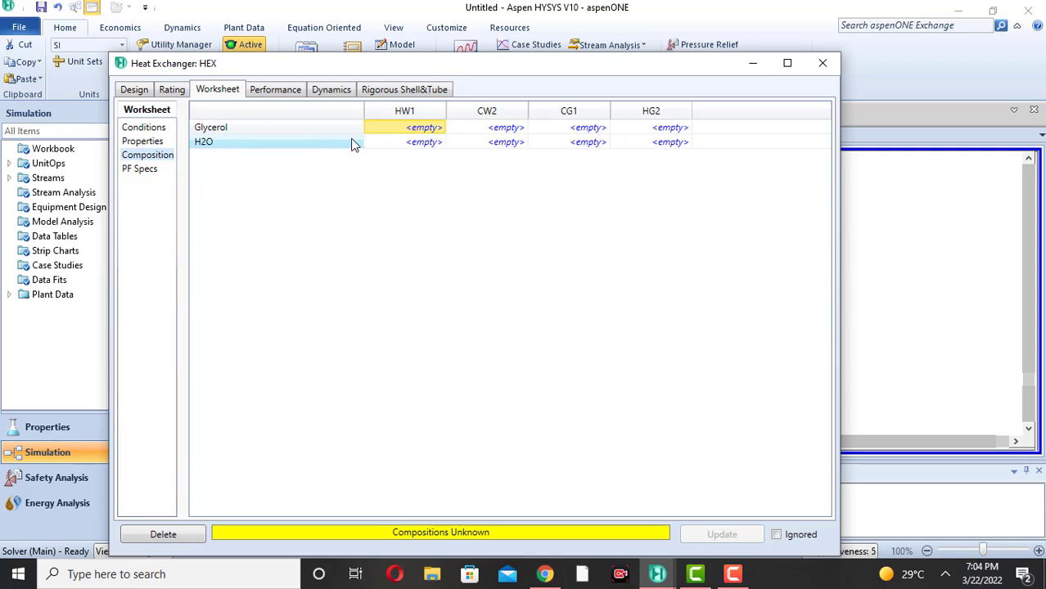
pyautogui.click(424, 144)
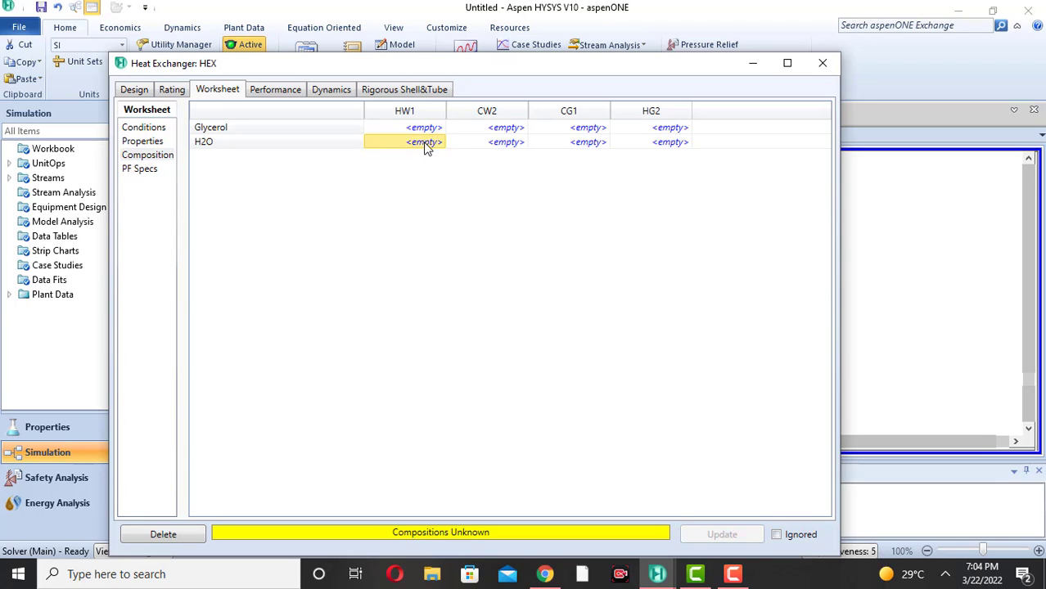
pyautogui.write('1')
pyautogui.click(431, 131)
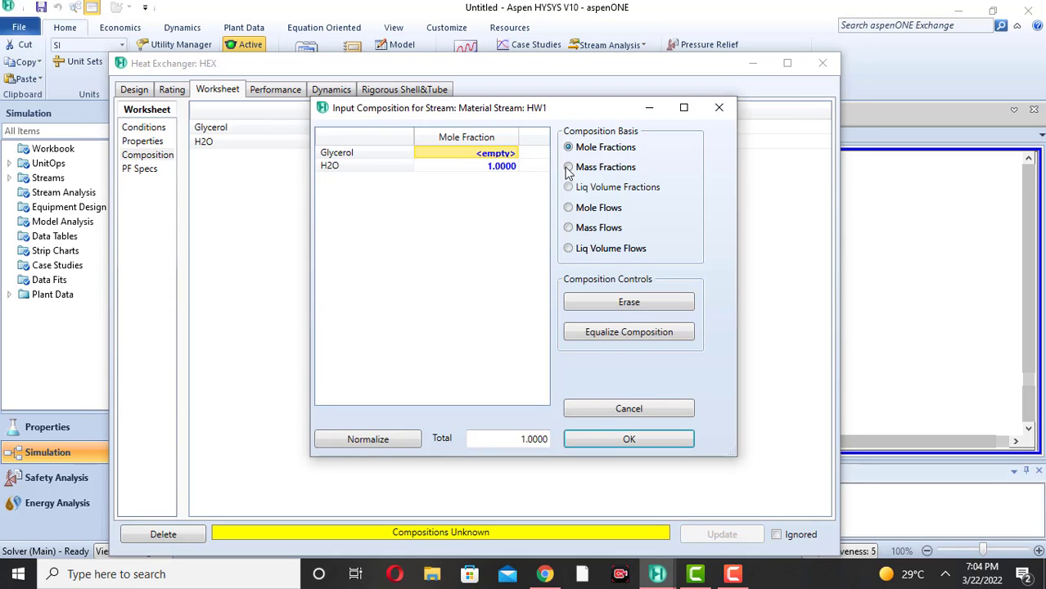
pyautogui.write('0')
pyautogui.click(495, 167)
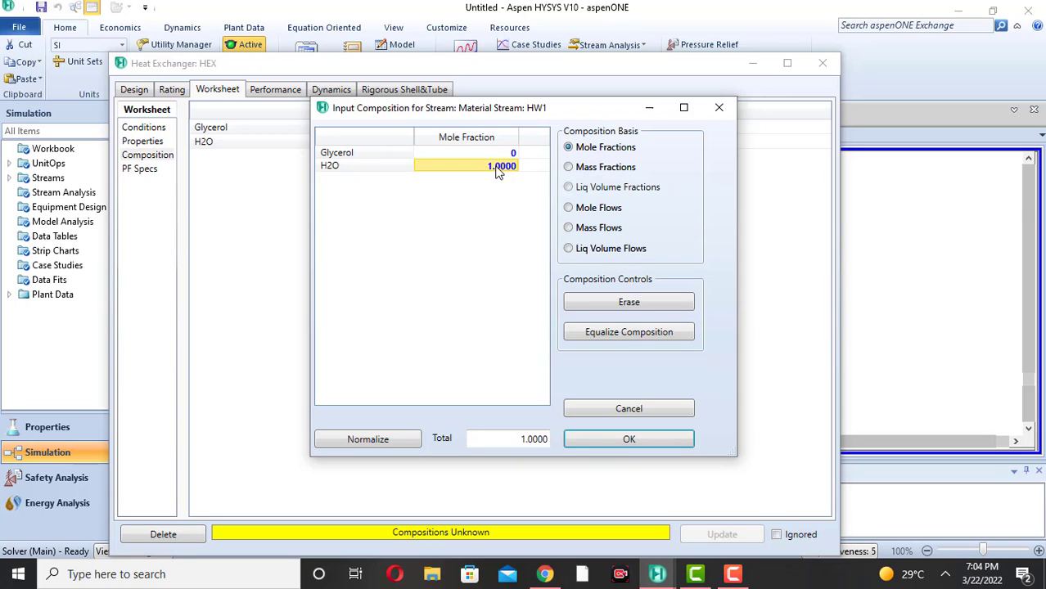
pyautogui.click(587, 448)
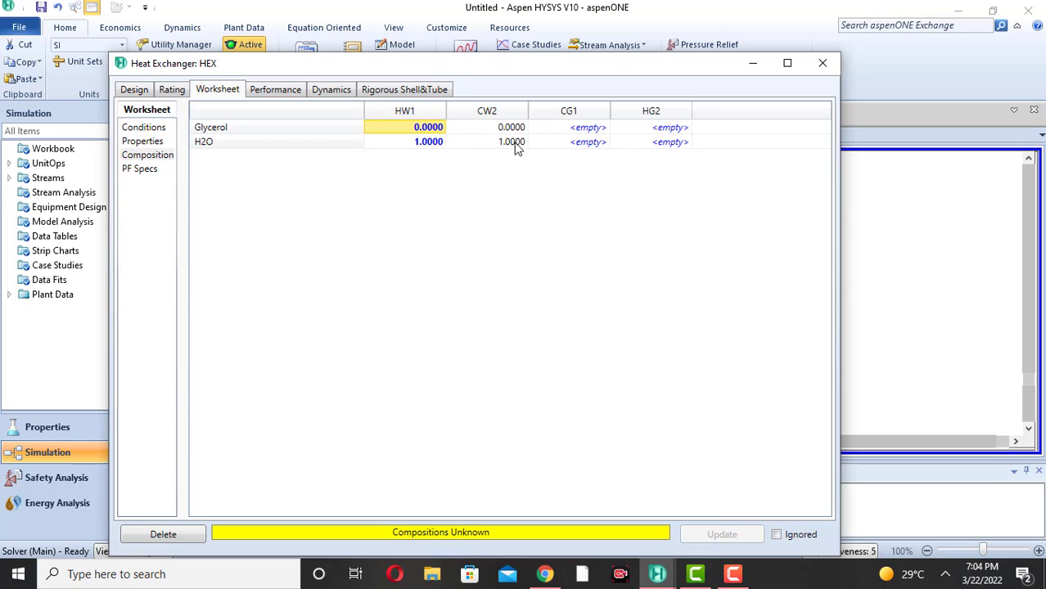
# Define stream CG1's composition as mole fractions of 1 for glycerol and 0 for H2O
pyautogui.click(588, 129)
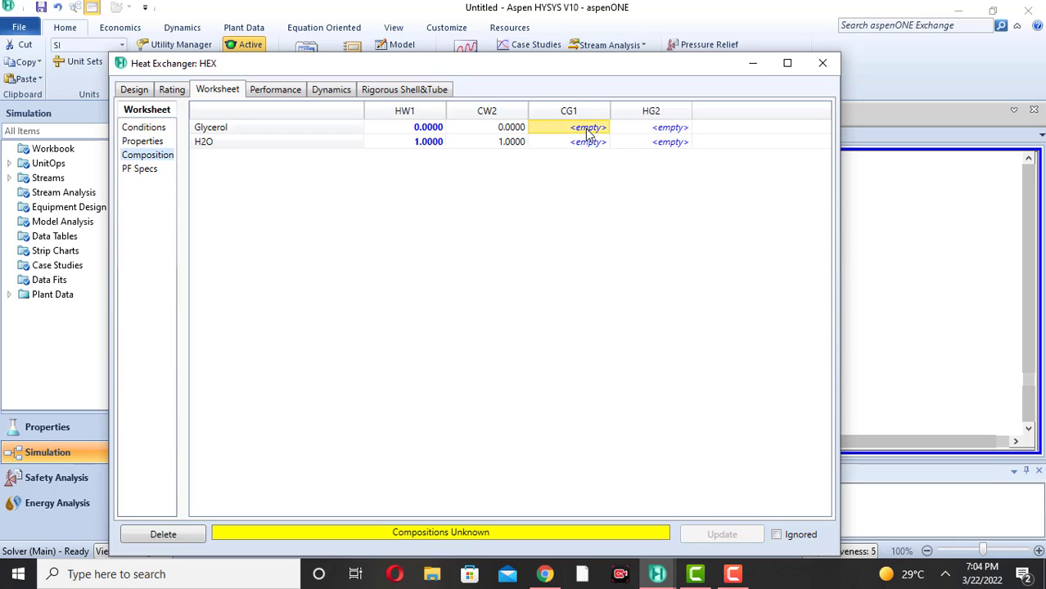
pyautogui.write('1')
pyautogui.click(595, 143)
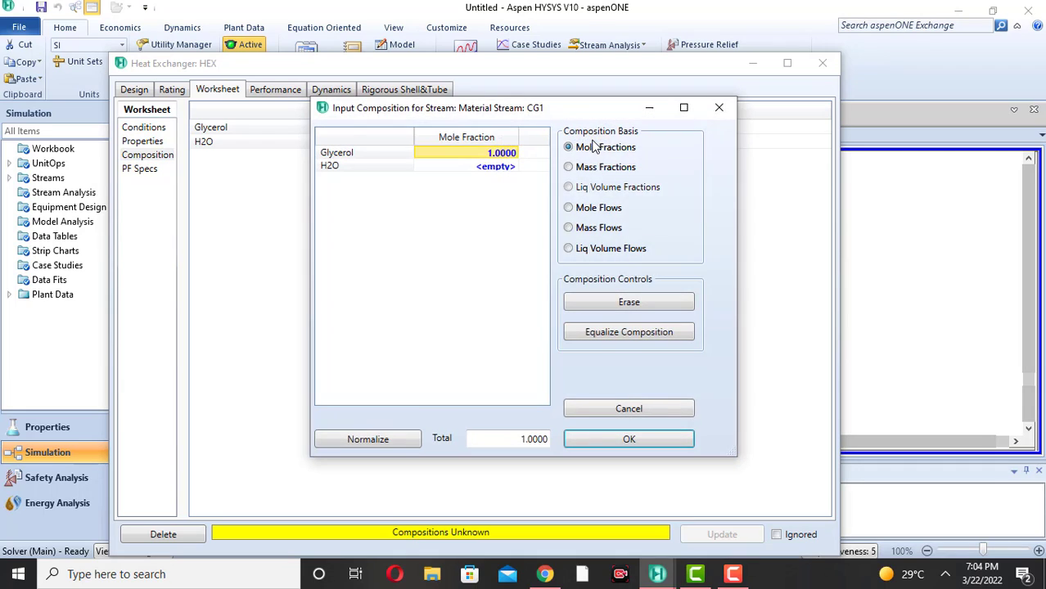
pyautogui.click(494, 170)
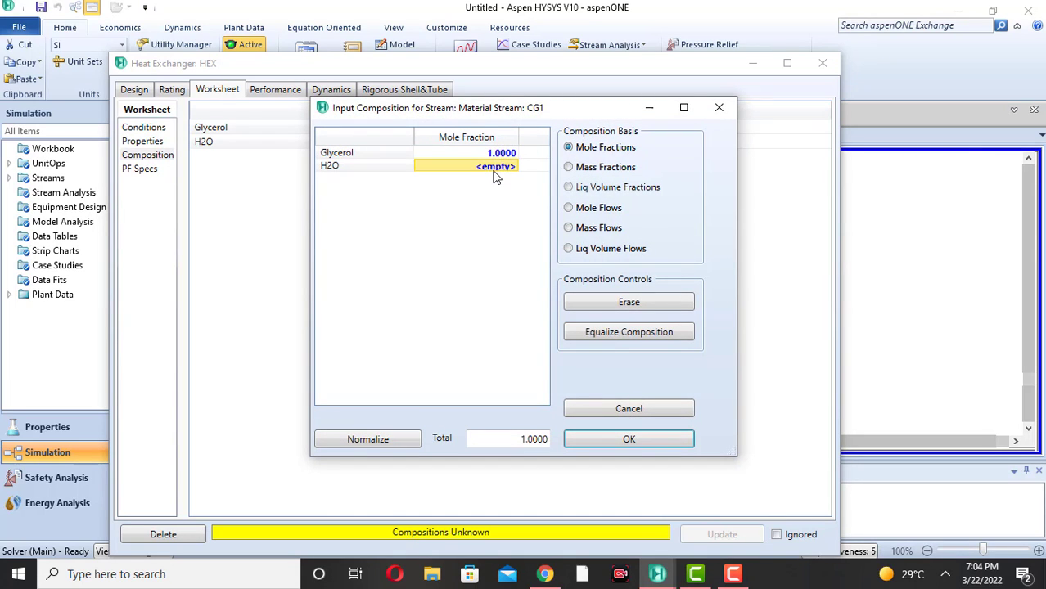
pyautogui.write('0')
pyautogui.click(504, 158)
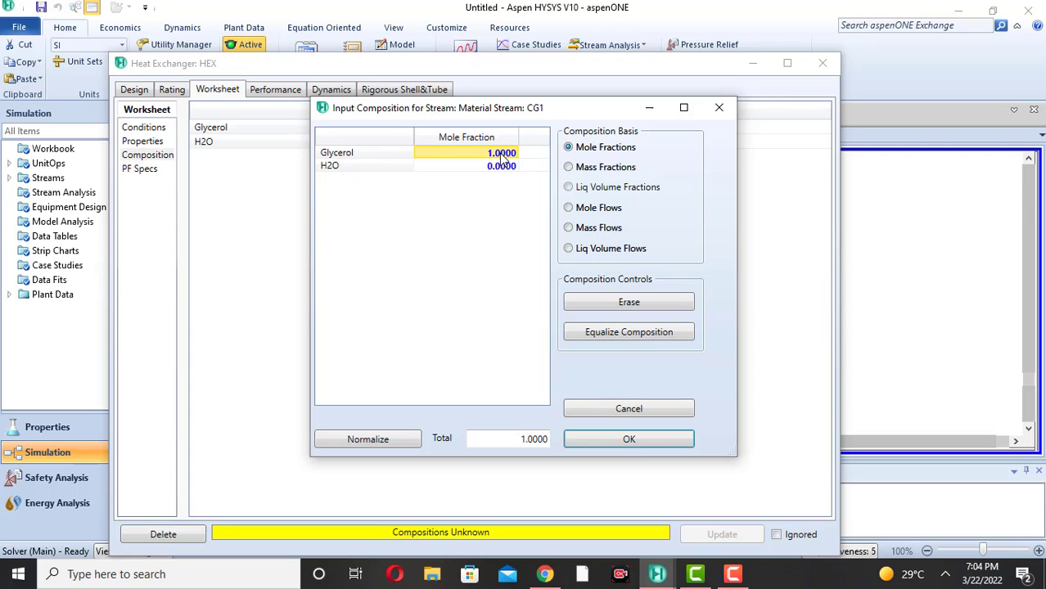
pyautogui.click(585, 446)
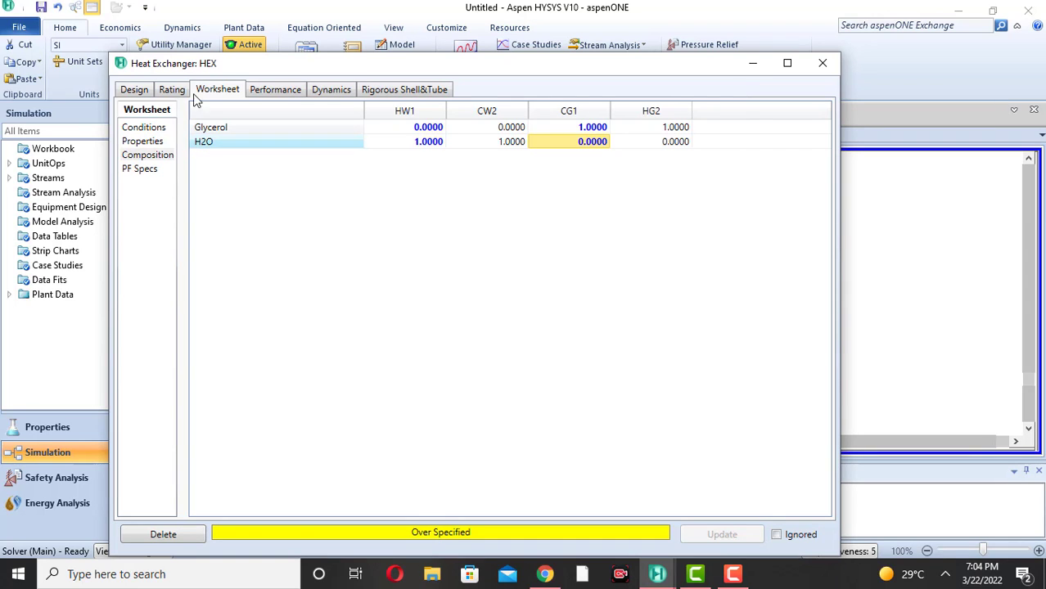
# Try to set the number of shell passes to 2 in the exchanger's overall rating configuration
pyautogui.click(172, 90)
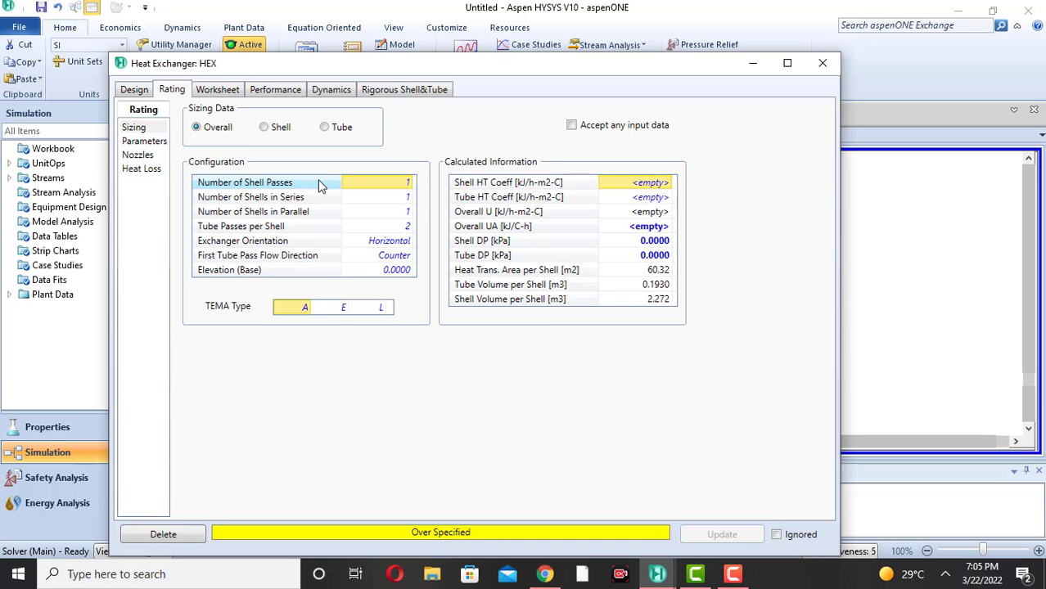
pyautogui.click(385, 183)
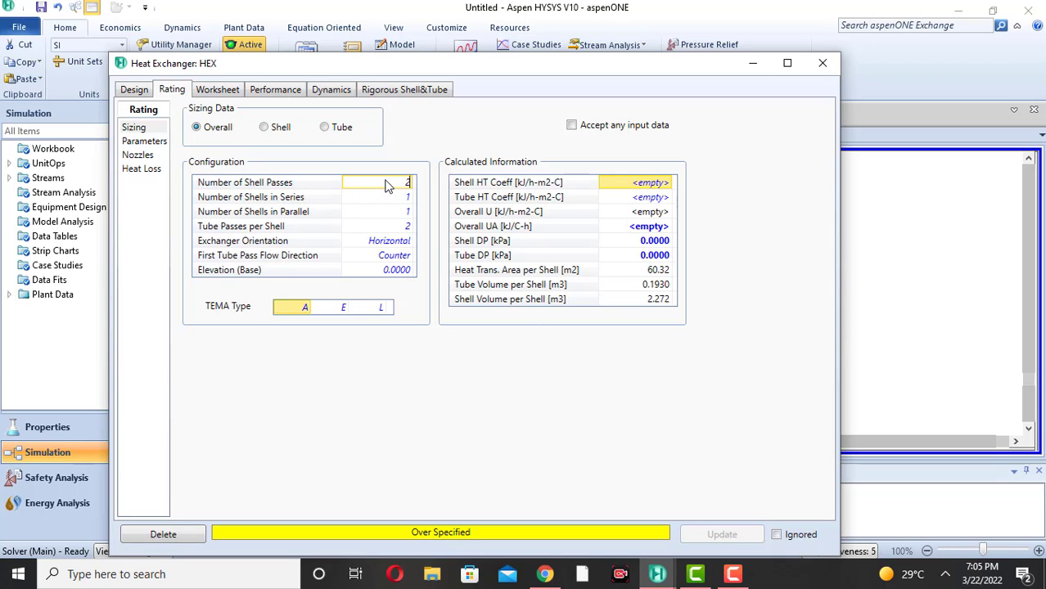
pyautogui.write('2')
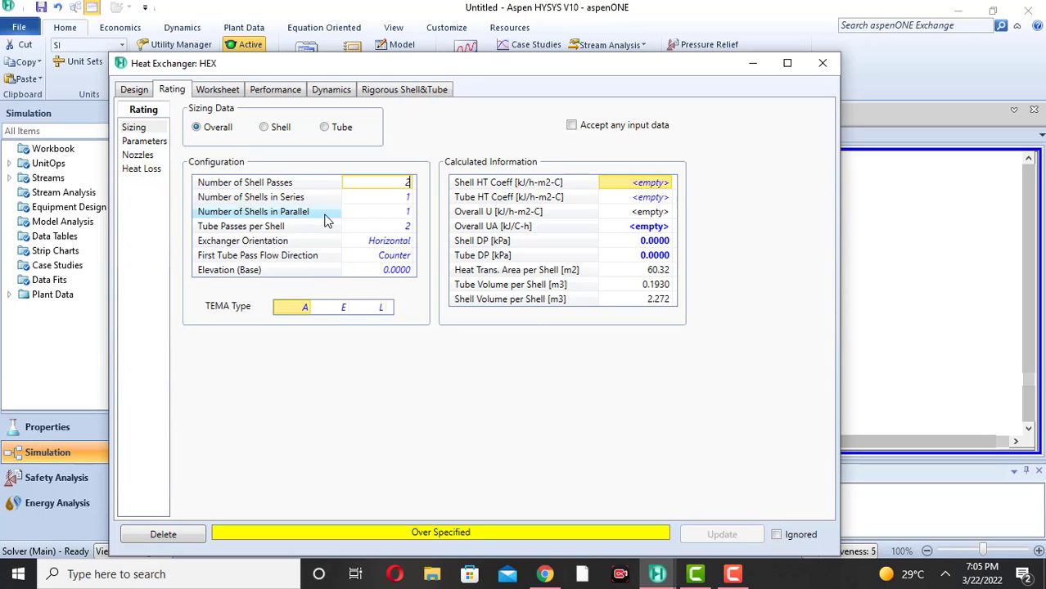
pyautogui.click(292, 211)
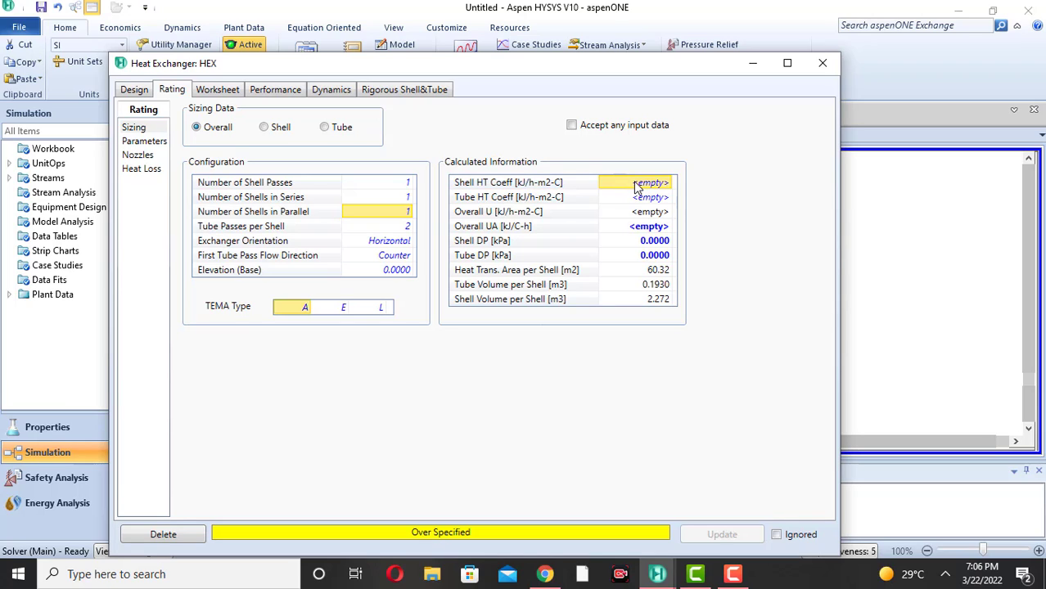
# Set the shell heat transfer coefficient to 25 W/m2-K in the exchanger's overall sizing data
pyautogui.write('25')
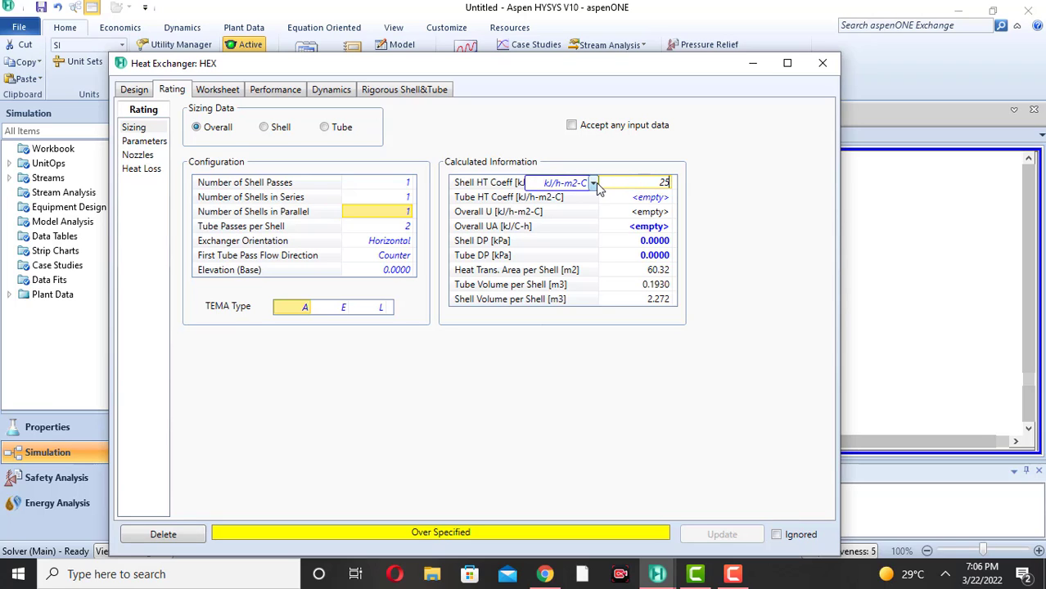
pyautogui.click(595, 184)
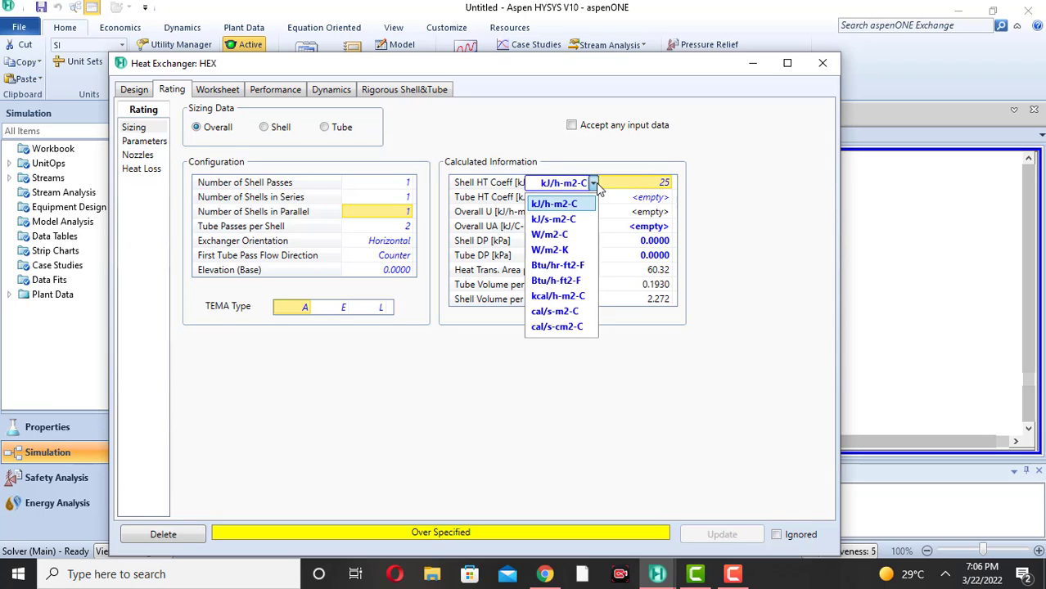
pyautogui.click(571, 249)
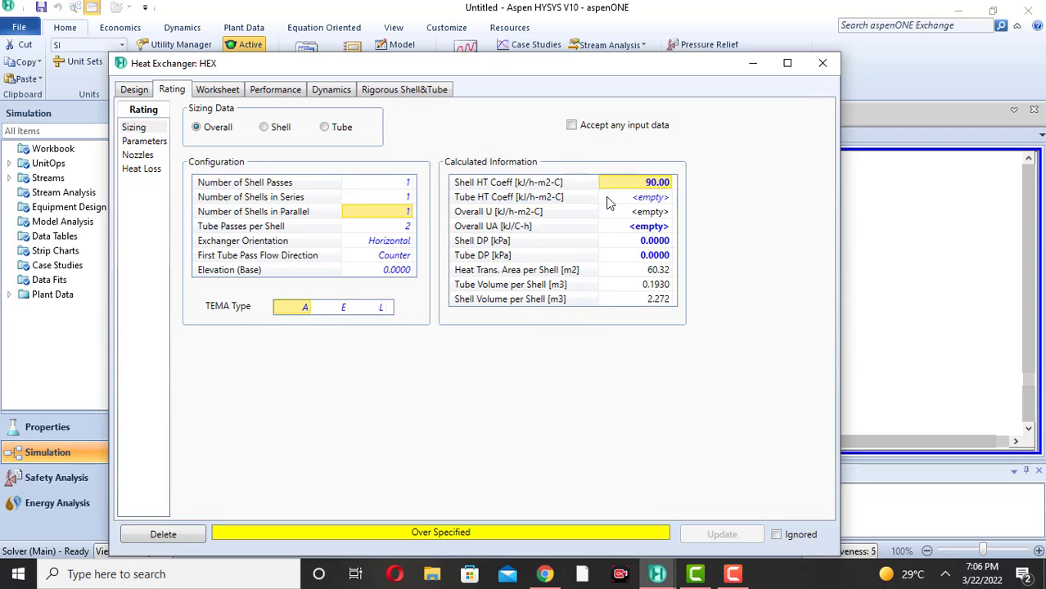
# Set the tube heat transfer coefficient to 170 W/m2-C in the exchanger's overall sizing data
pyautogui.click(648, 201)
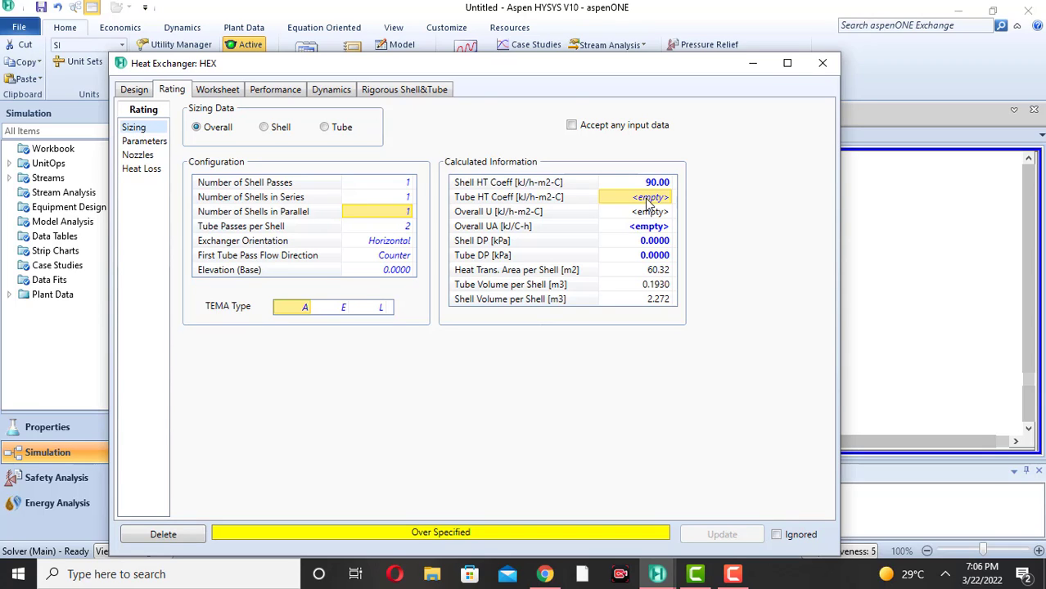
pyautogui.write('17')
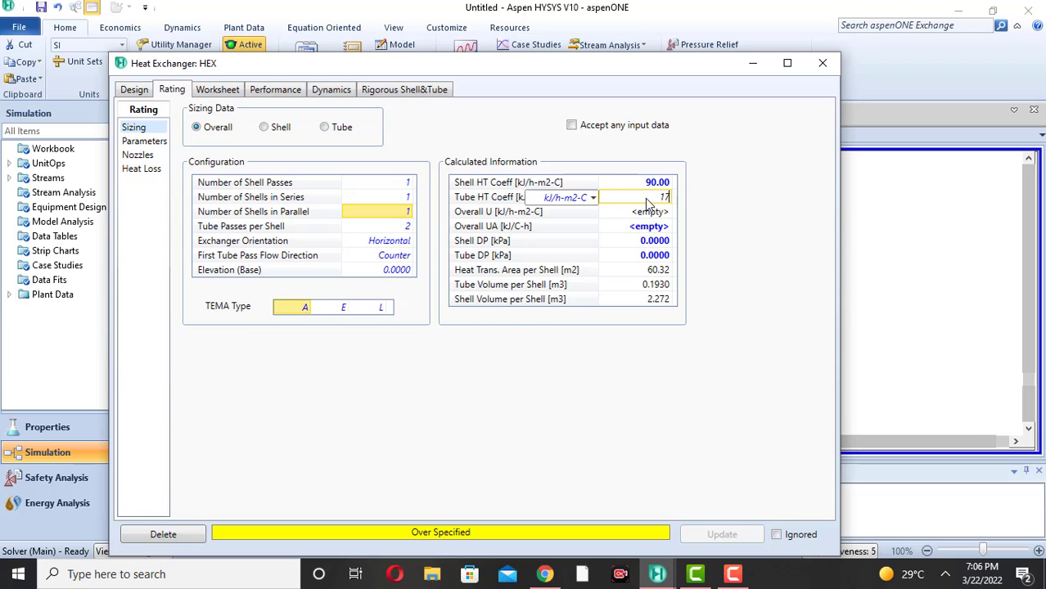
pyautogui.write('0')
pyautogui.click(593, 199)
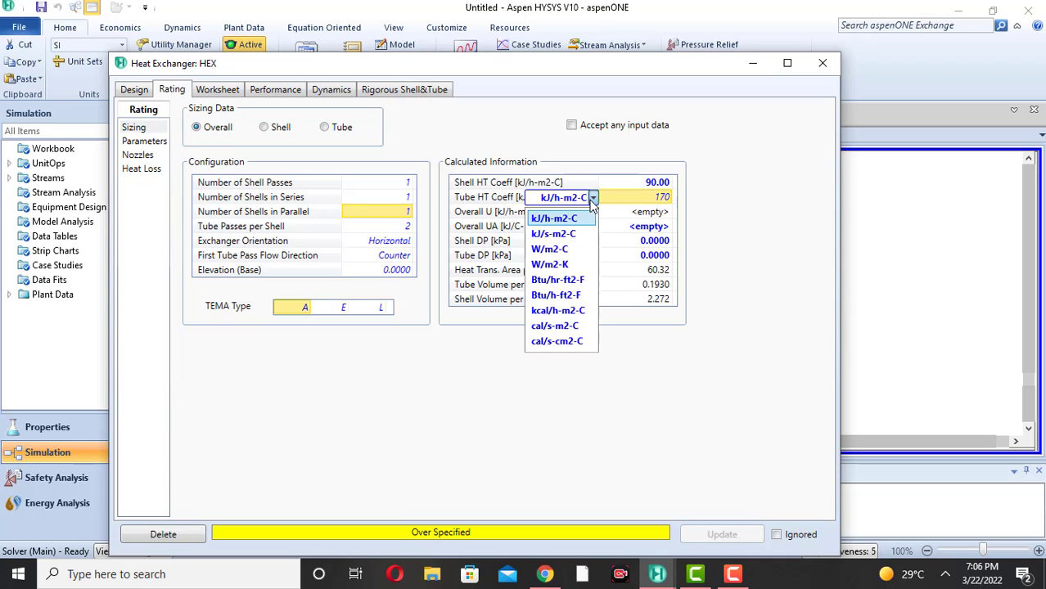
pyautogui.click(577, 250)
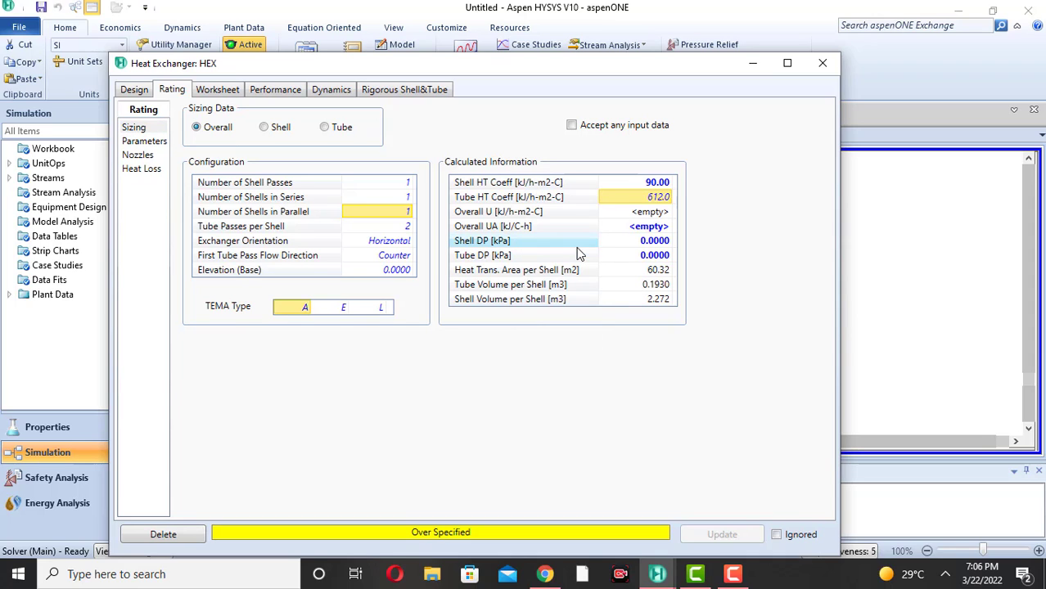
pyautogui.click(620, 185)
pyautogui.click(555, 198)
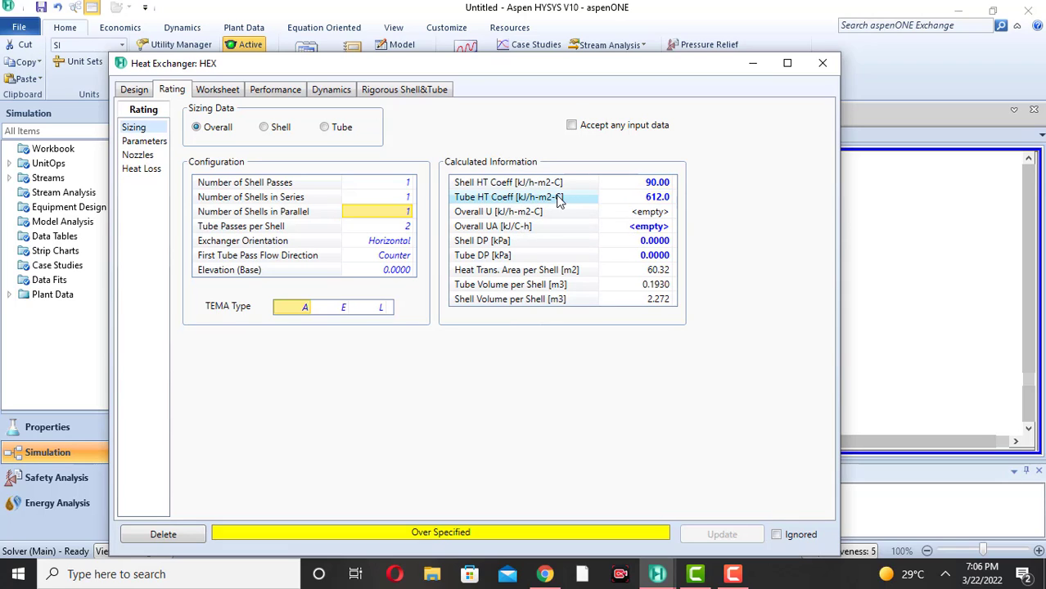
# Re-enter the tube heat transfer coefficient as 170 with W/m2-K as its unit
pyautogui.click(653, 199)
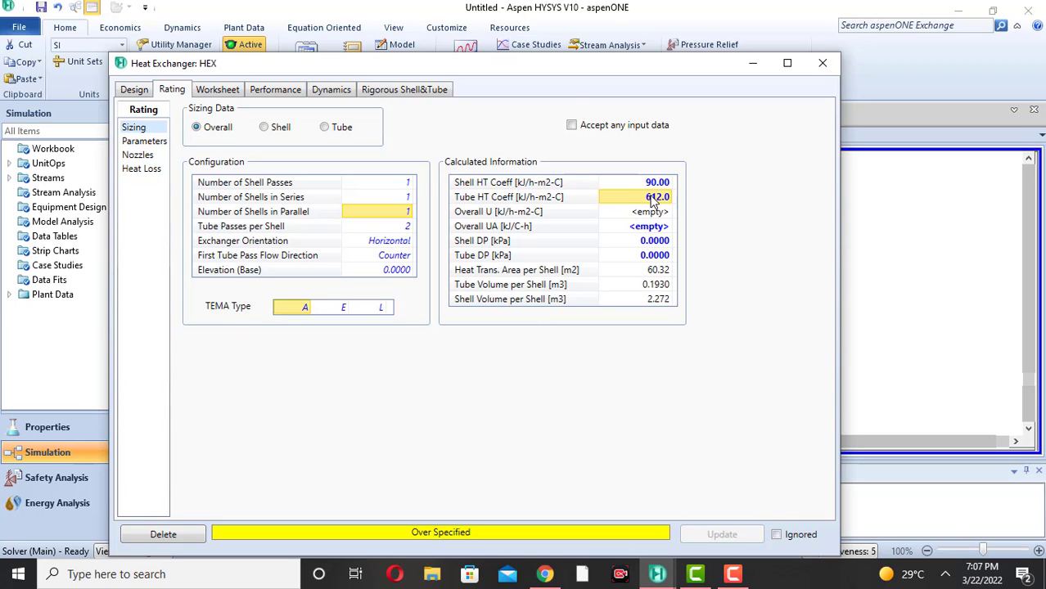
pyautogui.write('1')
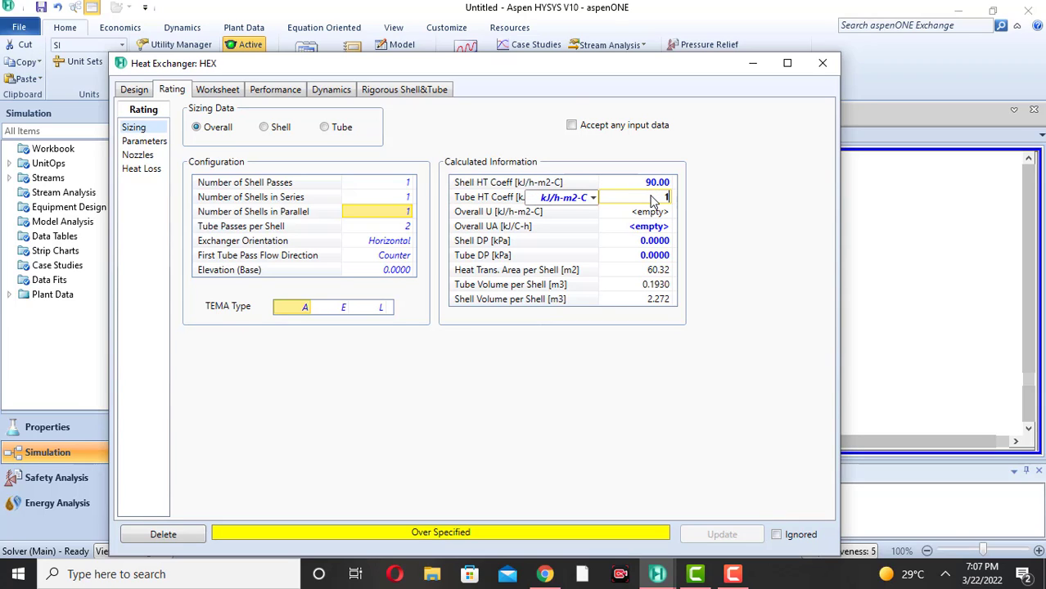
pyautogui.write('70')
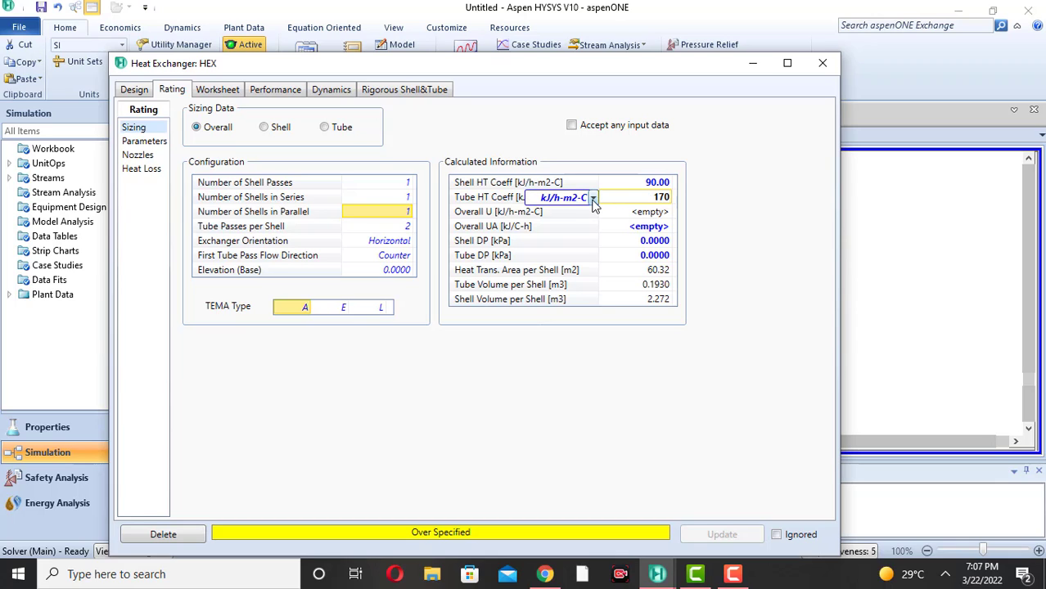
pyautogui.click(592, 200)
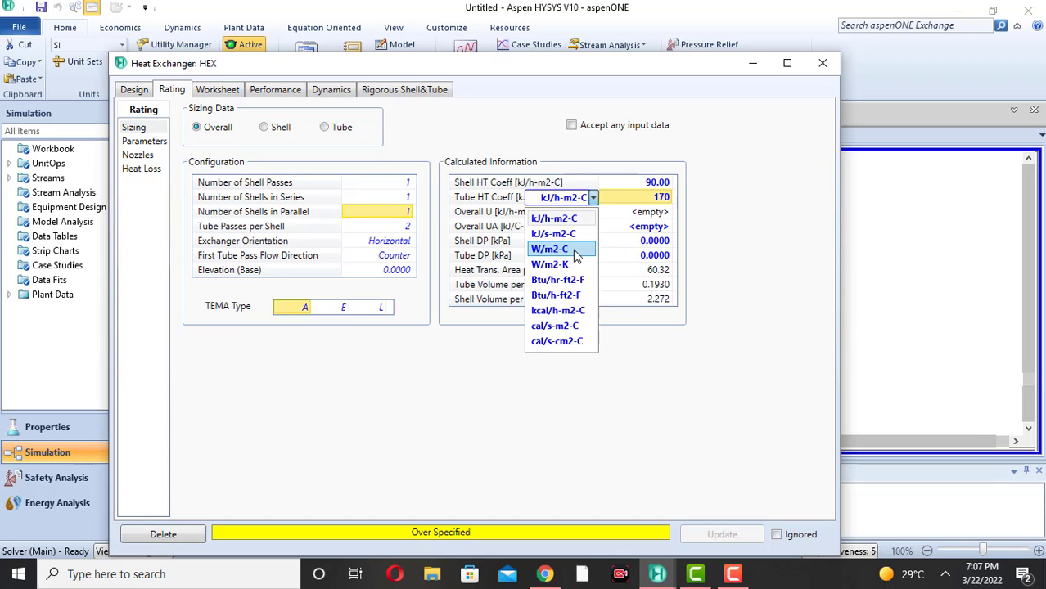
pyautogui.click(574, 264)
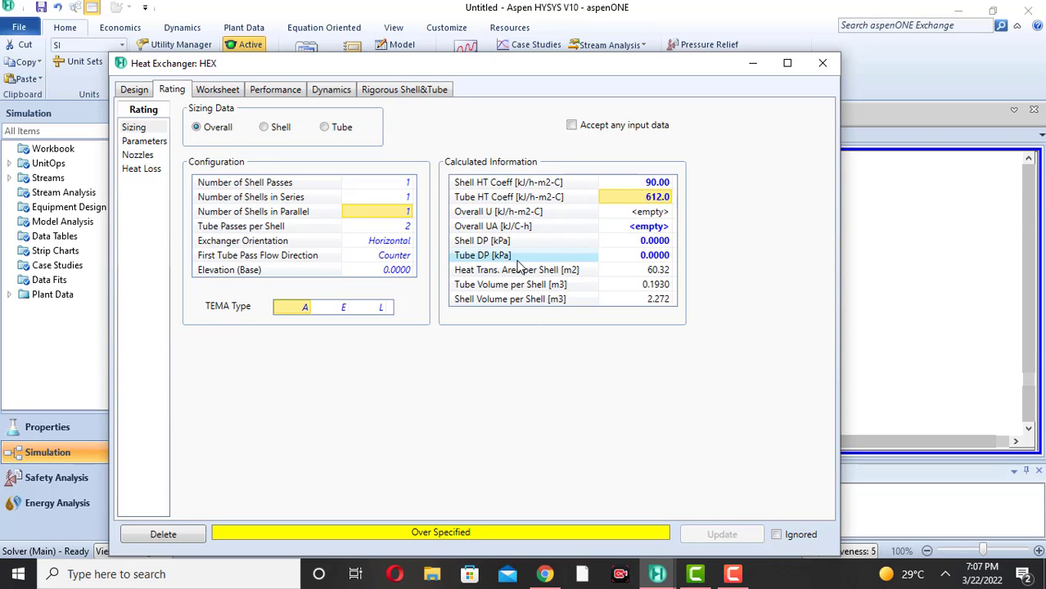
# Set the number of tubes per shell to 2 in the exchanger's shell sizing data
pyautogui.click(264, 128)
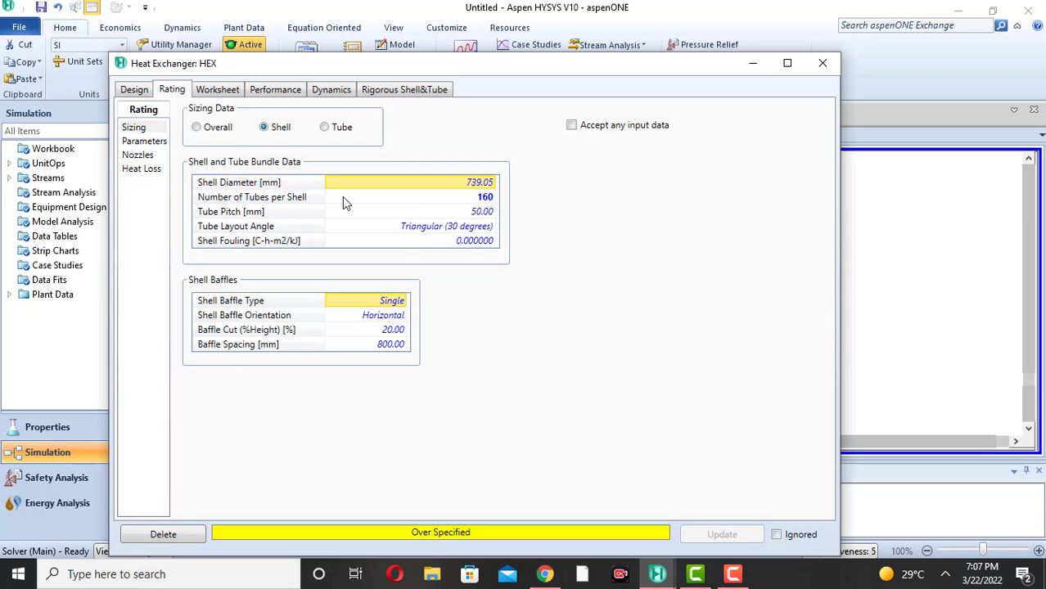
pyautogui.click(483, 201)
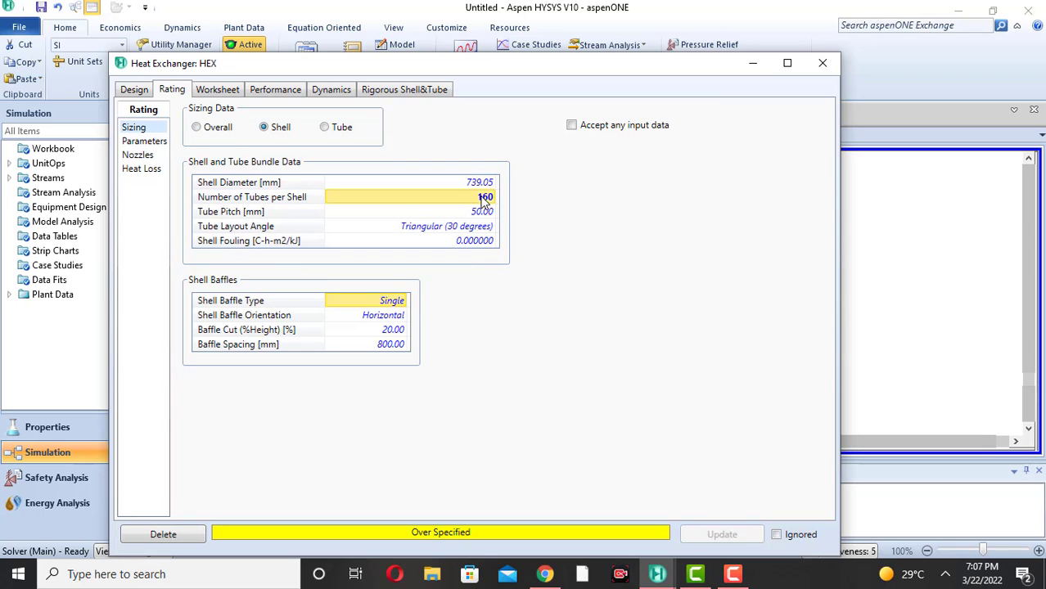
pyautogui.write('2')
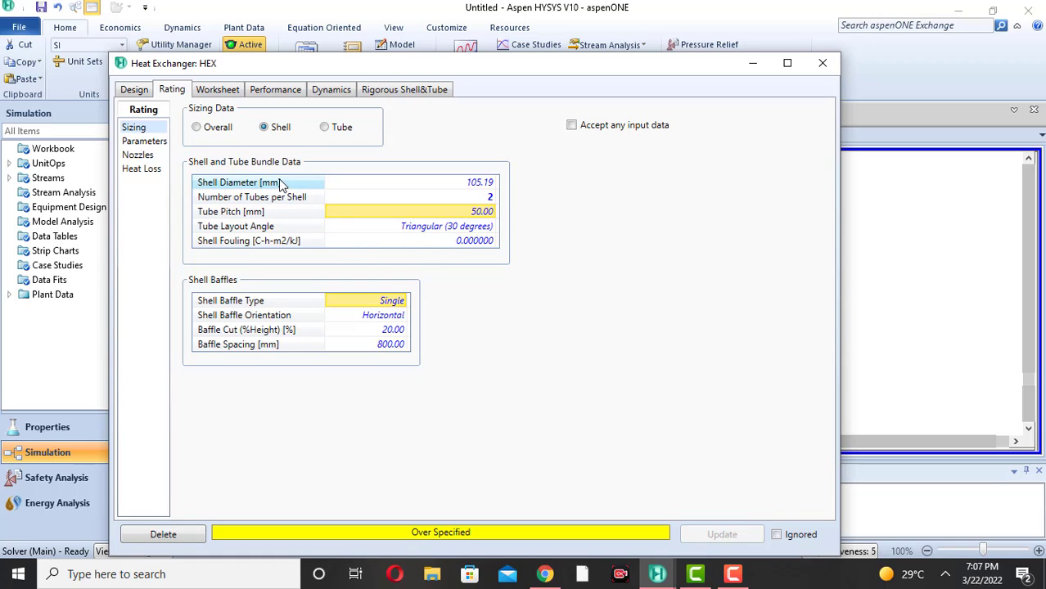
# Set the tube outer diameter to 2 cm in the exchanger's tube sizing data
pyautogui.click(325, 129)
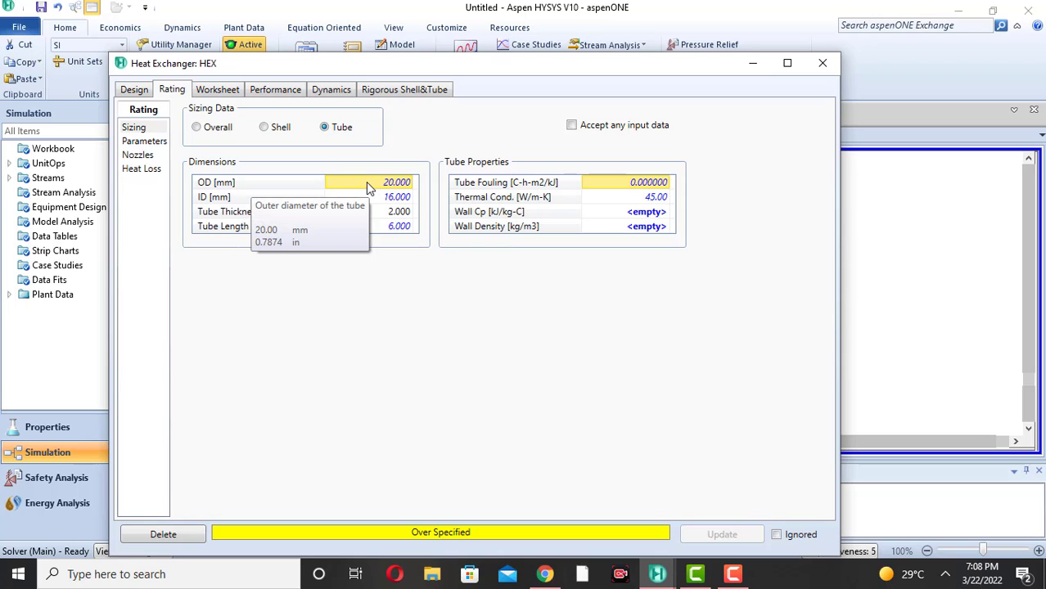
pyautogui.write('2')
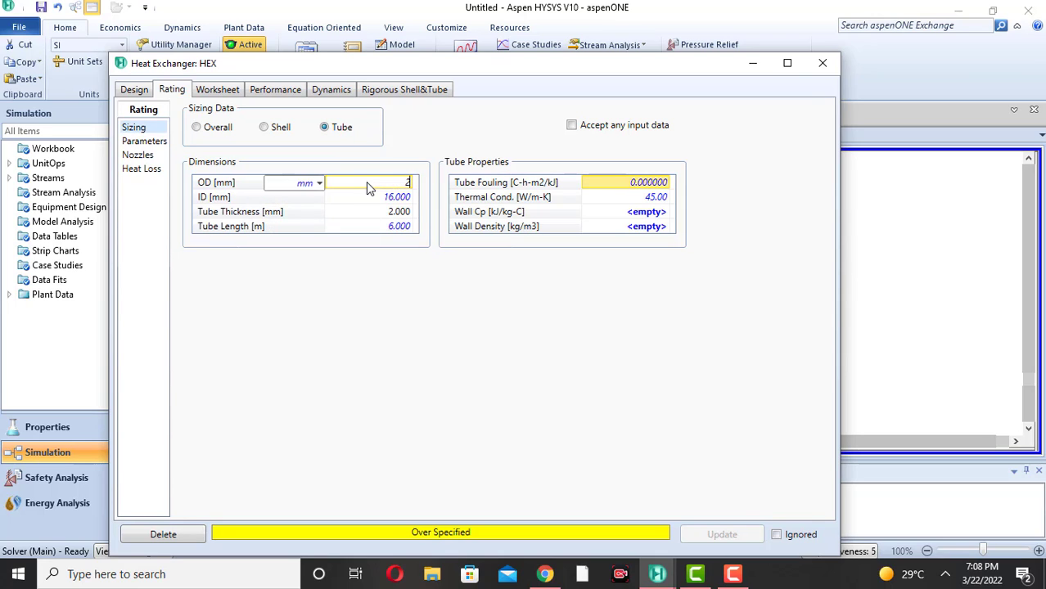
pyautogui.click(320, 183)
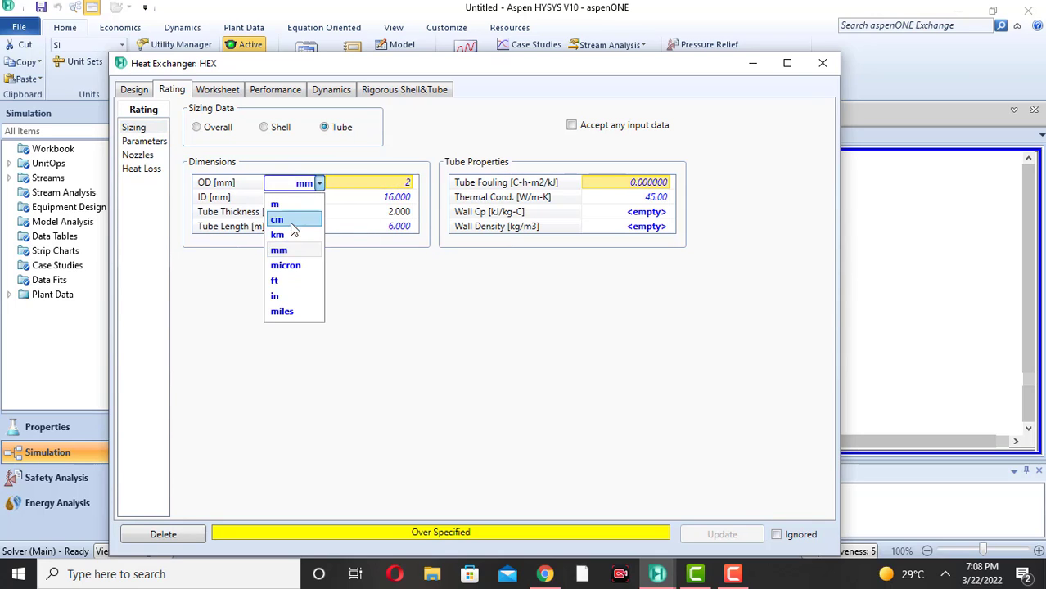
pyautogui.click(291, 220)
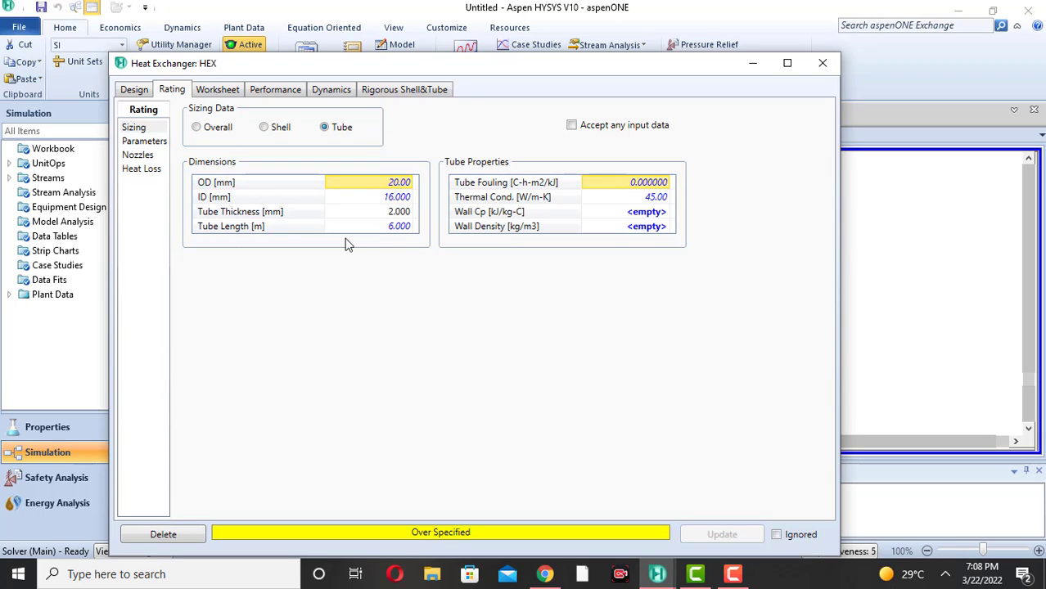
pyautogui.moveTo(395, 231)
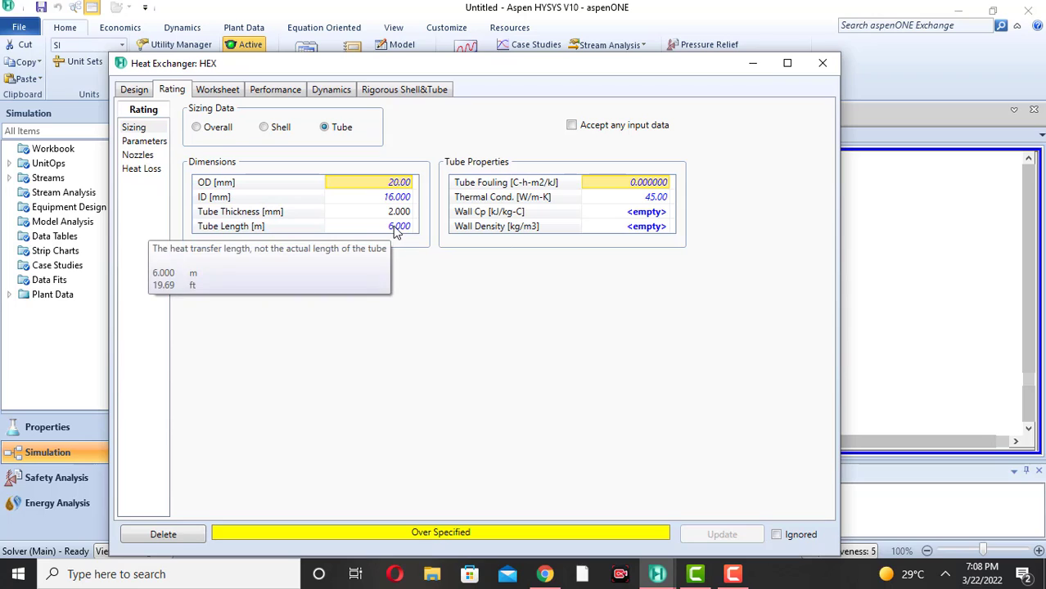
pyautogui.press('Down')
pyautogui.press('Down')
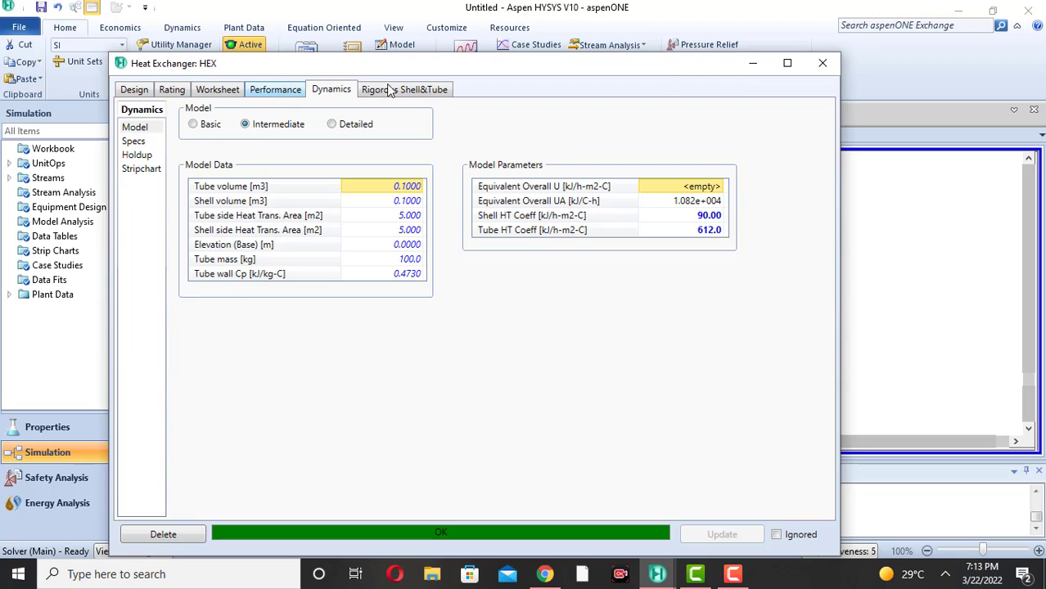
# Minimize the heat exchanger's window and move stream CG1 farther left of the exchanger on the flowsheet
pyautogui.click(753, 64)
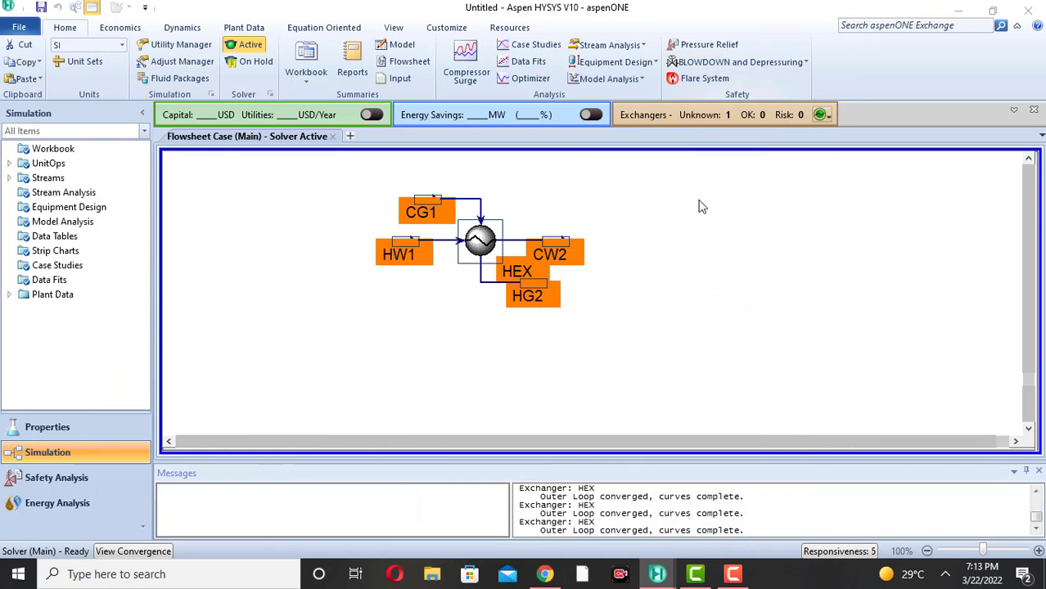
pyautogui.click(702, 294)
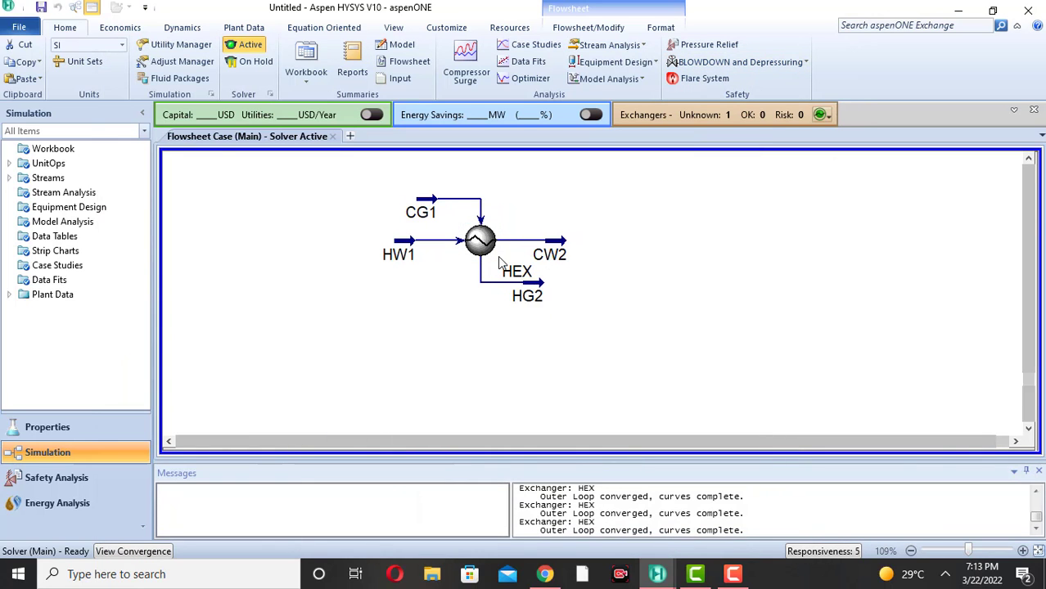
pyautogui.moveTo(425, 202)
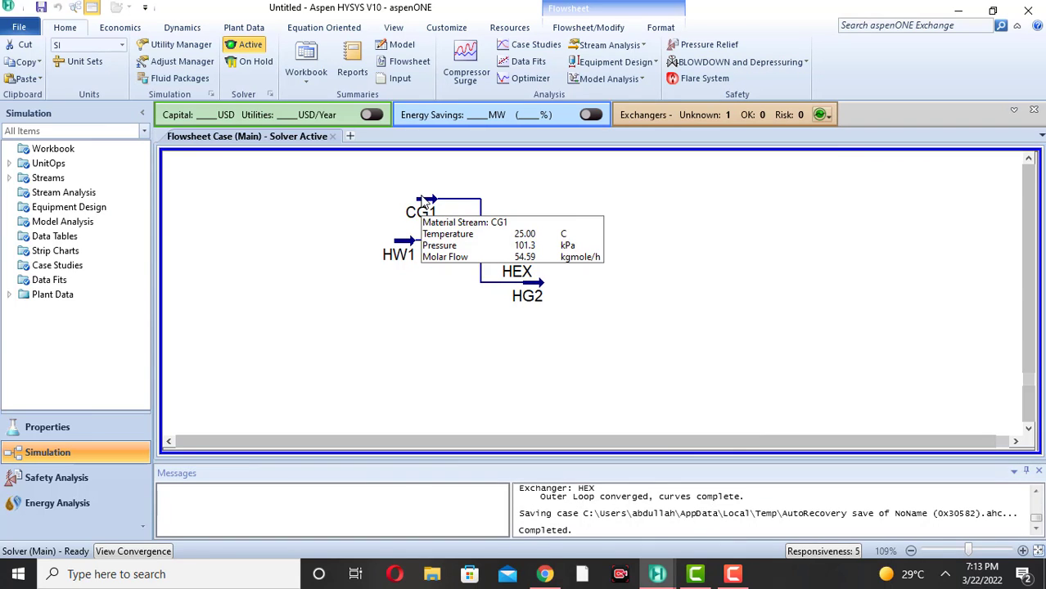
pyautogui.moveTo(425, 202); pyautogui.dragTo(300, 190)
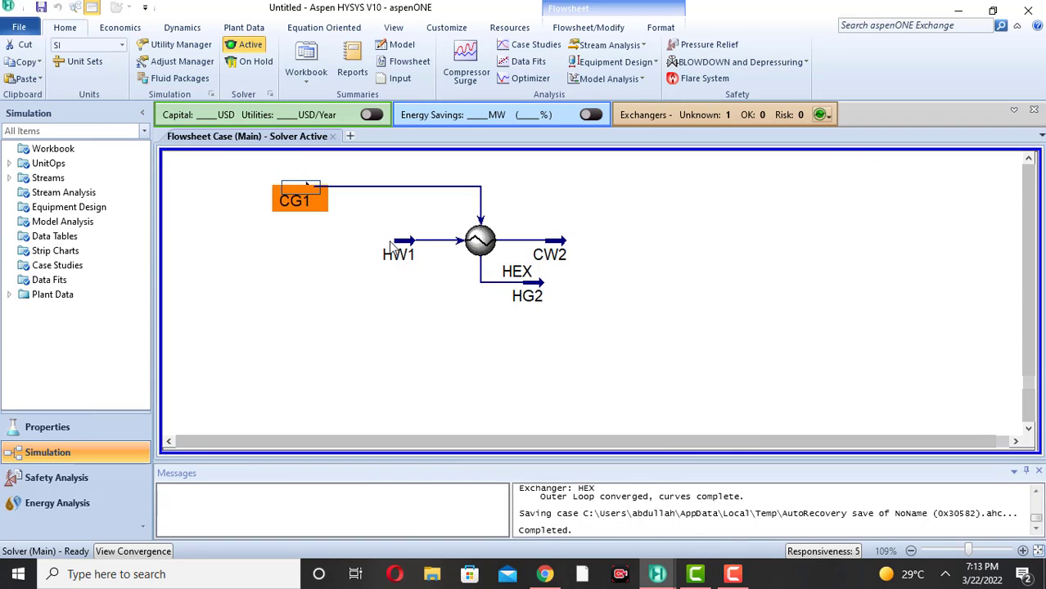
# Spread out the flowsheet by moving inlet HW1 farther left of the exchanger and outlets HG2 and CW2 farther right
pyautogui.moveTo(405, 247); pyautogui.dragTo(319, 246)
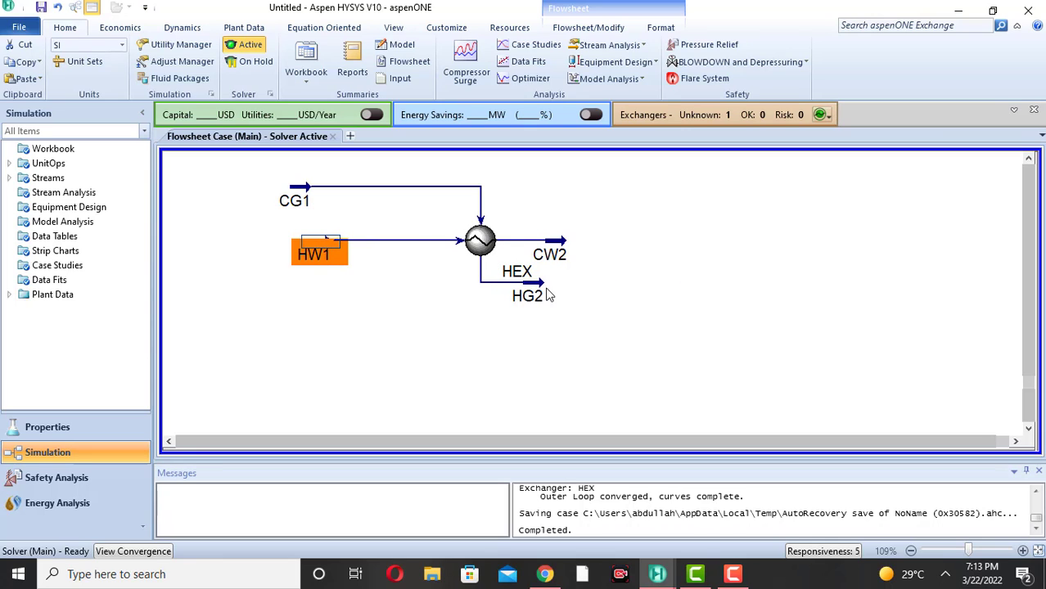
pyautogui.moveTo(540, 292); pyautogui.dragTo(723, 325)
pyautogui.moveTo(547, 242)
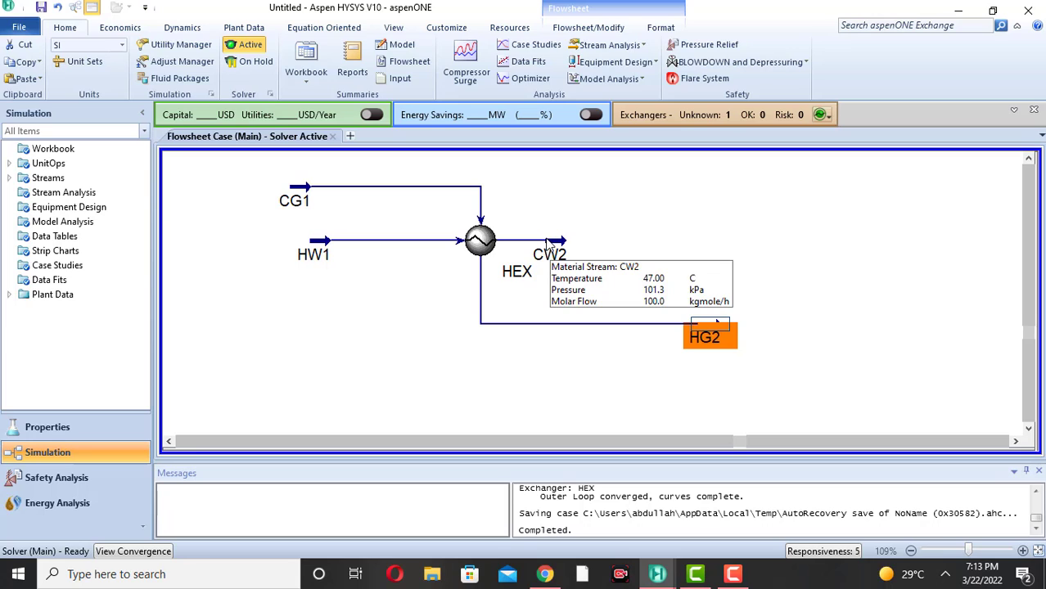
pyautogui.moveTo(547, 243); pyautogui.dragTo(697, 243)
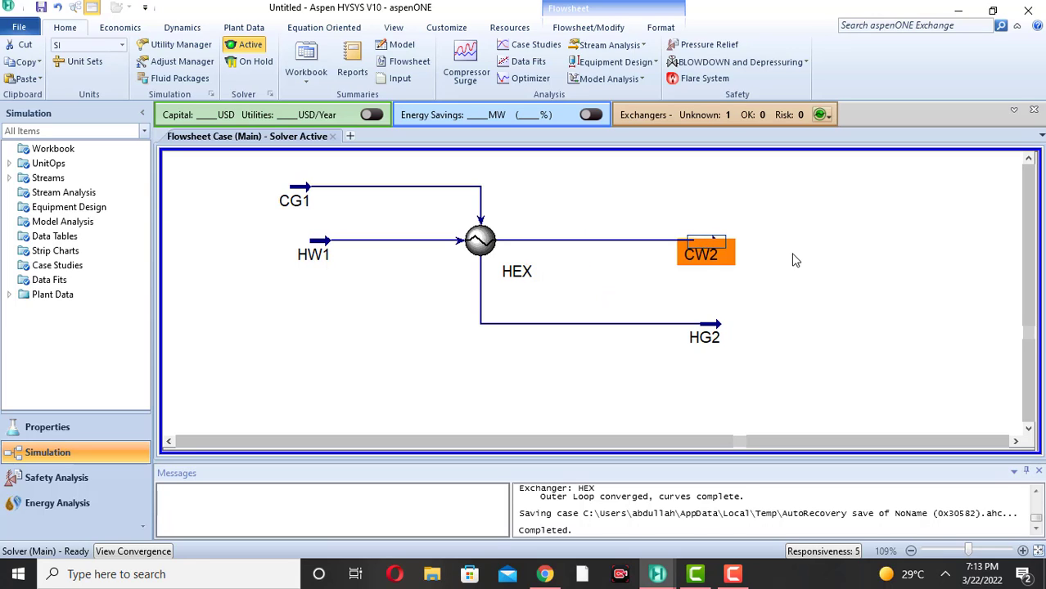
pyautogui.click(822, 260)
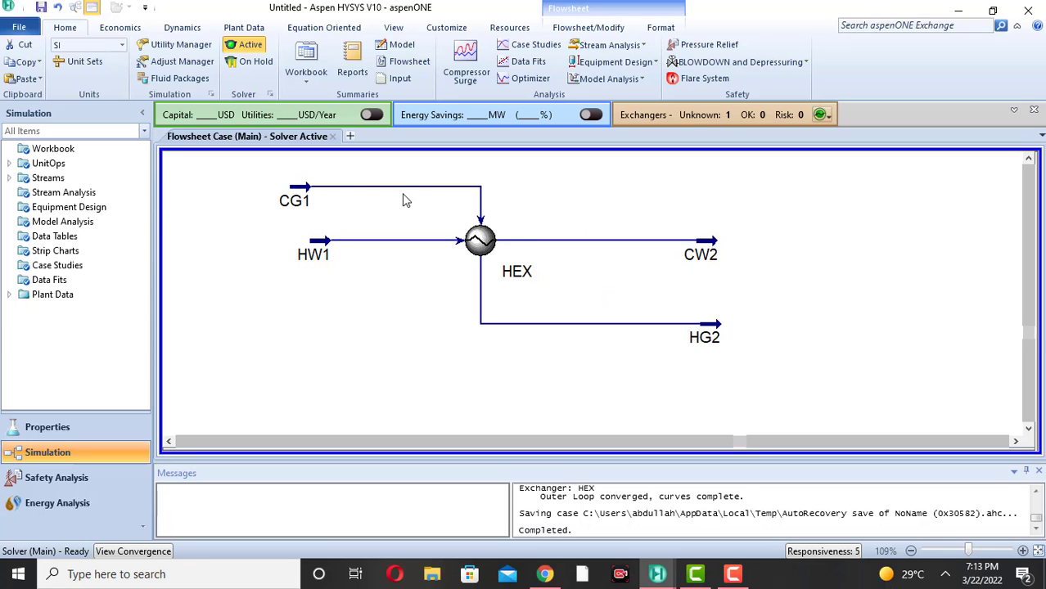
# Open heat exchanger HEX and review its design connections, worksheet properties, rating sizing data and overall performance details
pyautogui.moveTo(301, 197)
pyautogui.moveTo(483, 246)
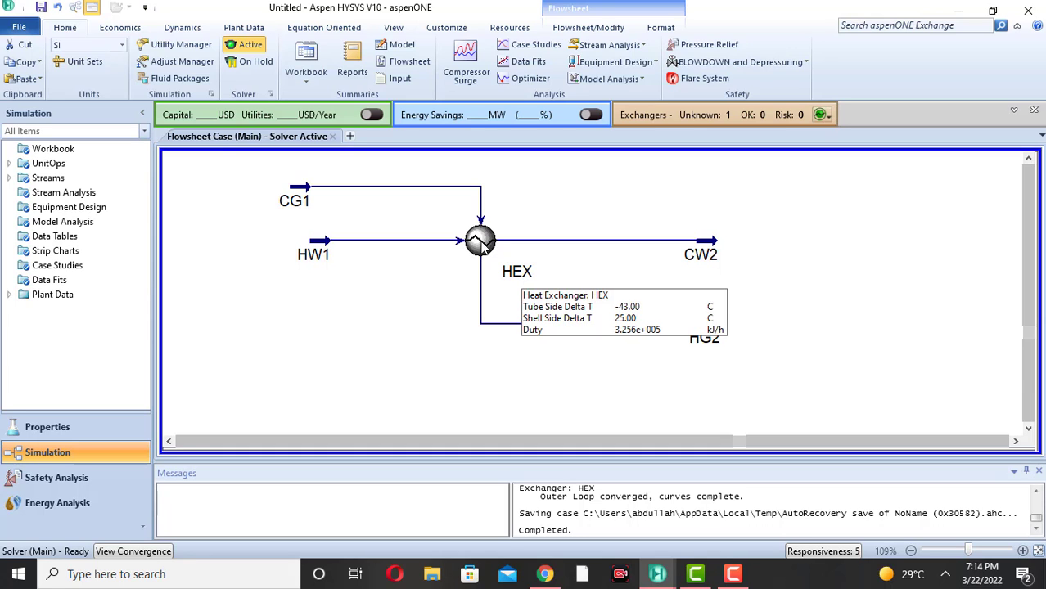
pyautogui.doubleClick(481, 242)
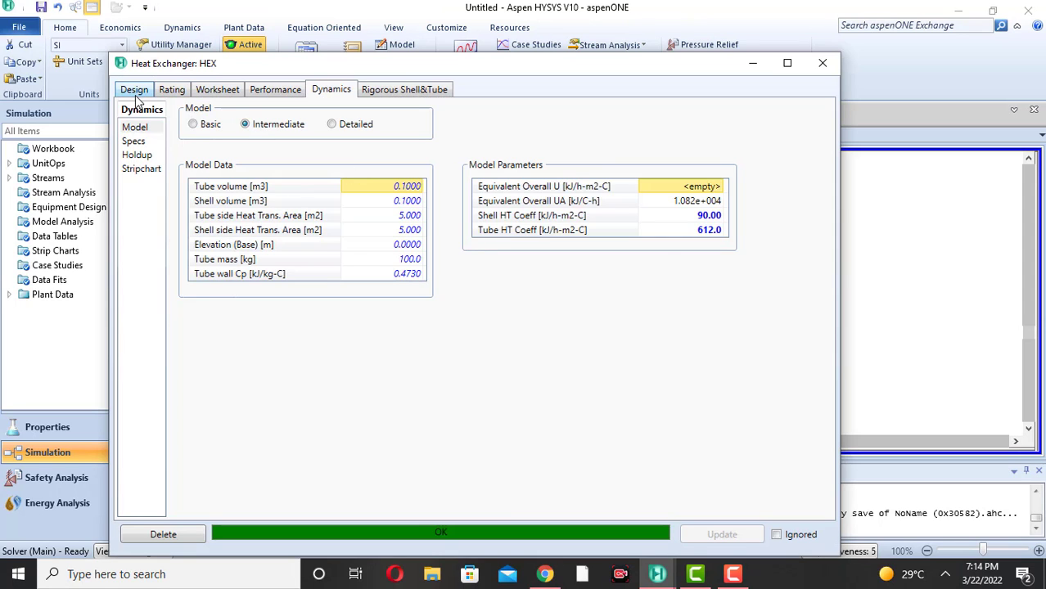
pyautogui.click(134, 90)
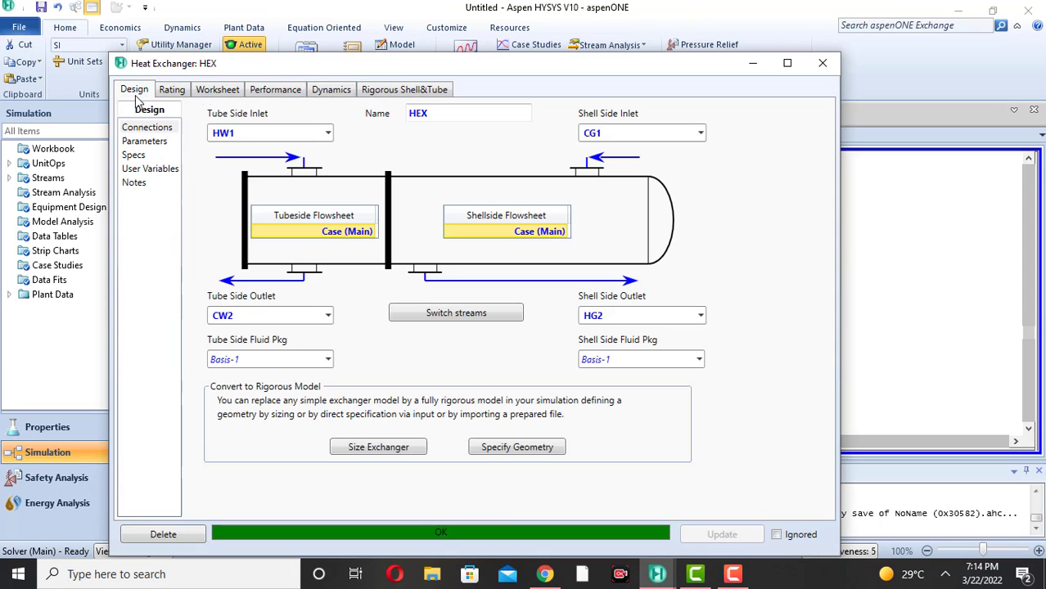
pyautogui.click(218, 92)
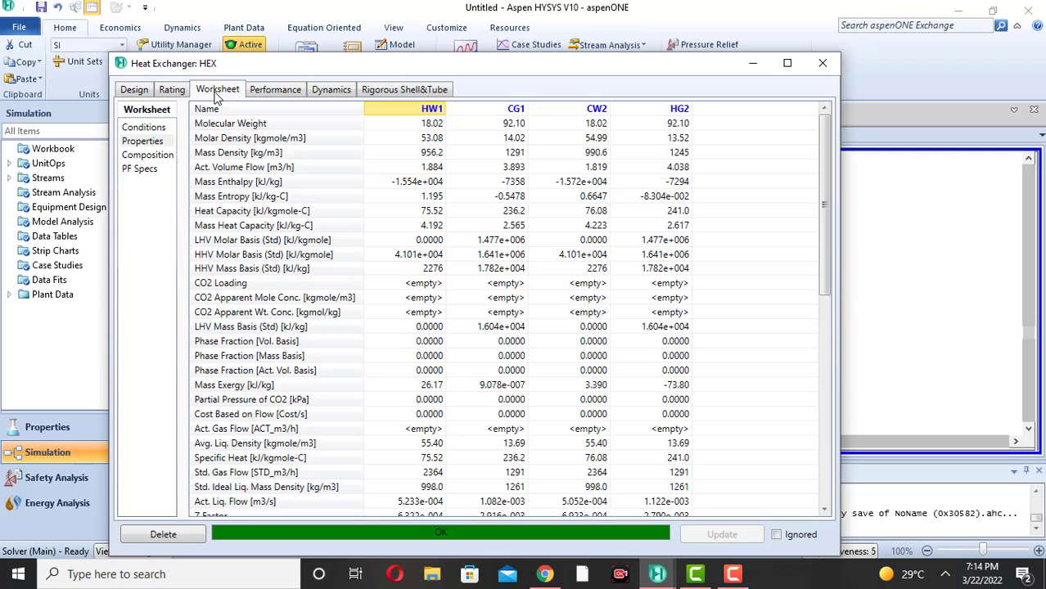
pyautogui.click(171, 90)
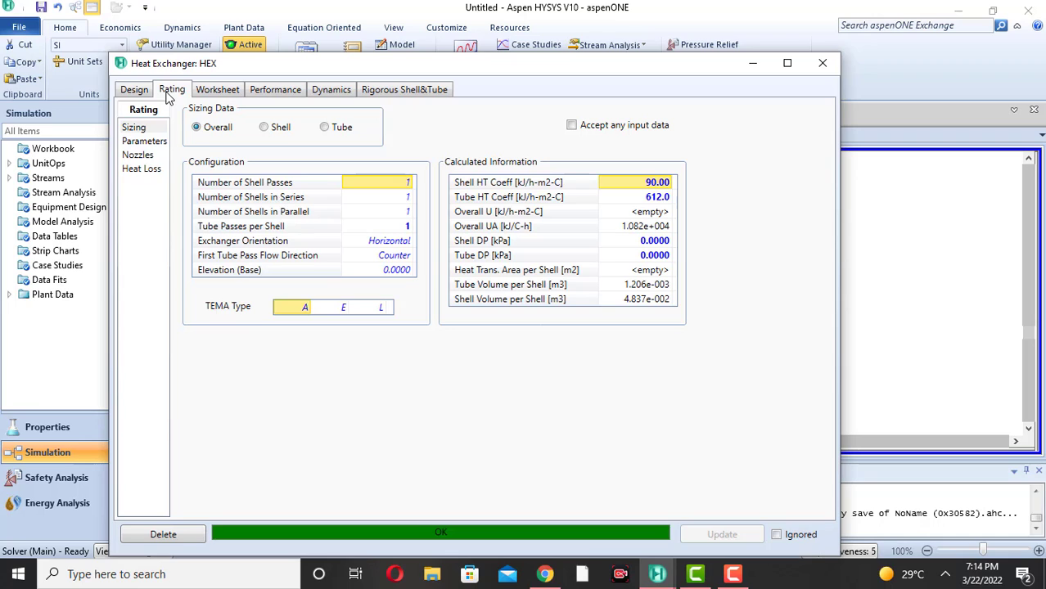
pyautogui.click(255, 90)
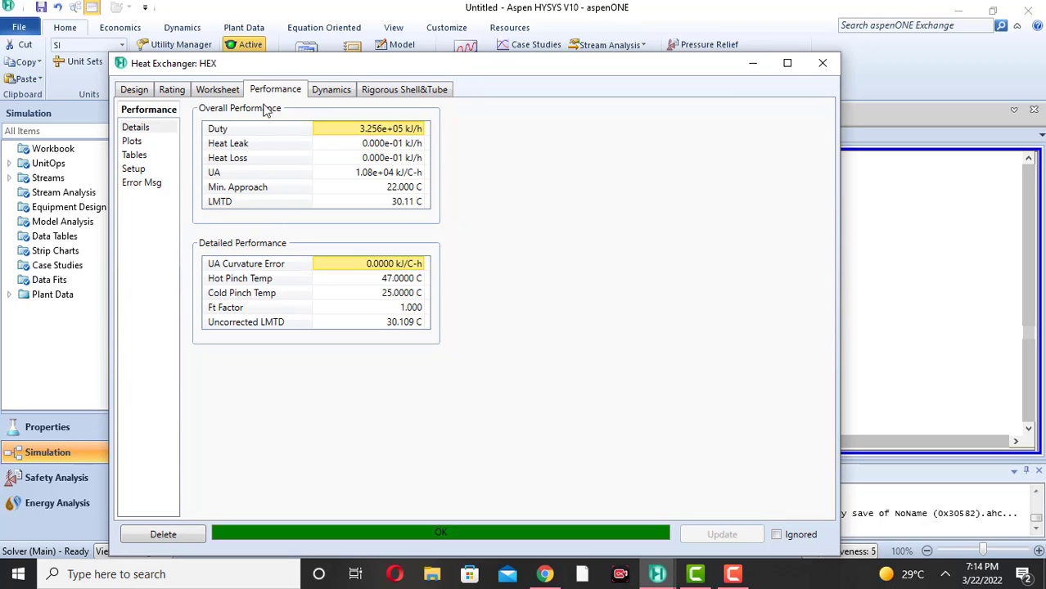
pyautogui.click(332, 90)
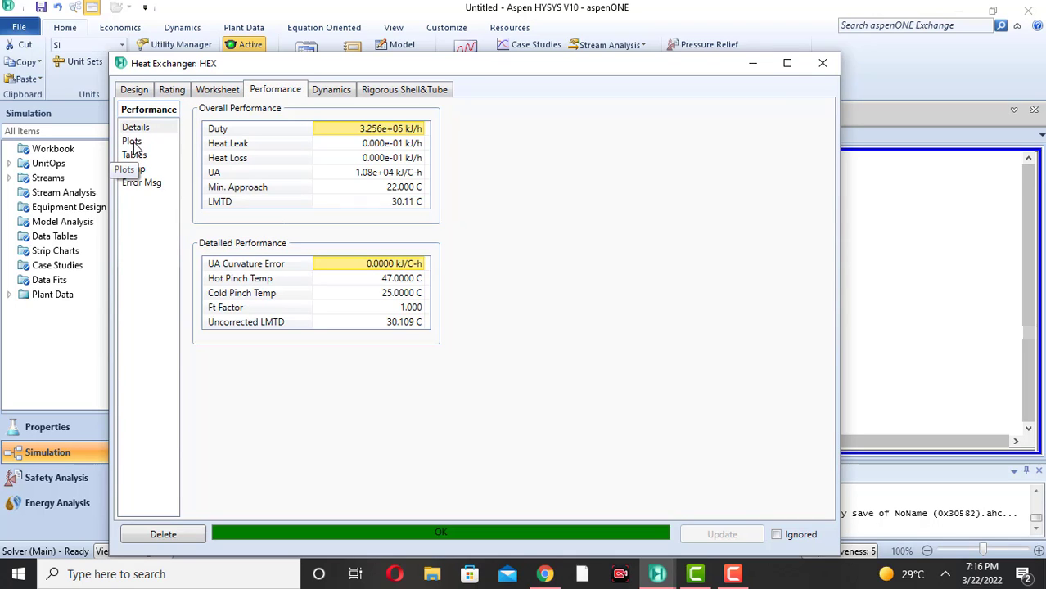
# Plot Temperature on the Y axis against Heat Flow on the X axis for the exchanger's tube and shell sides
pyautogui.click(132, 141)
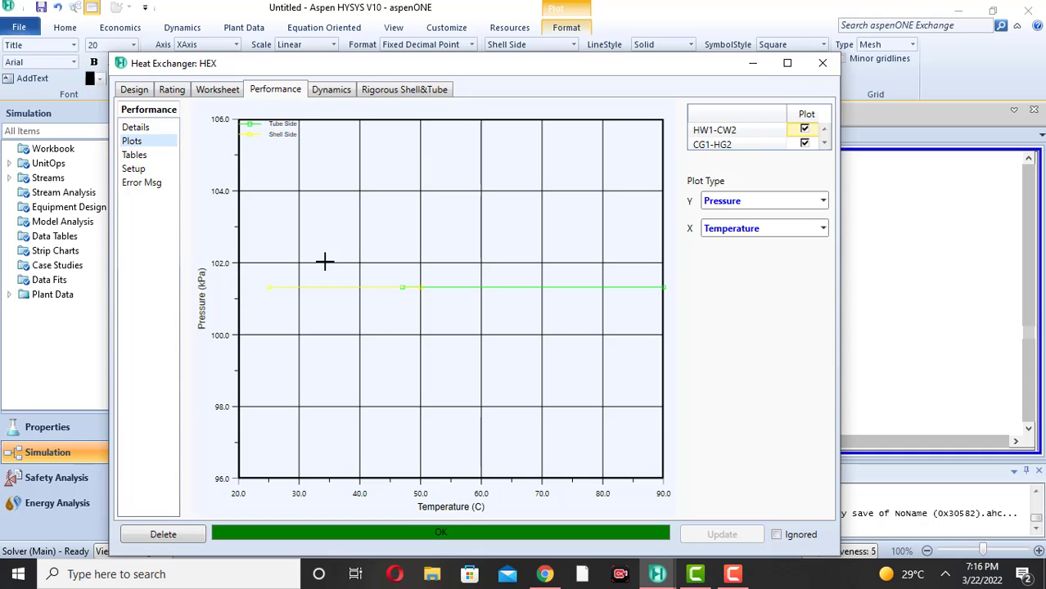
pyautogui.click(823, 202)
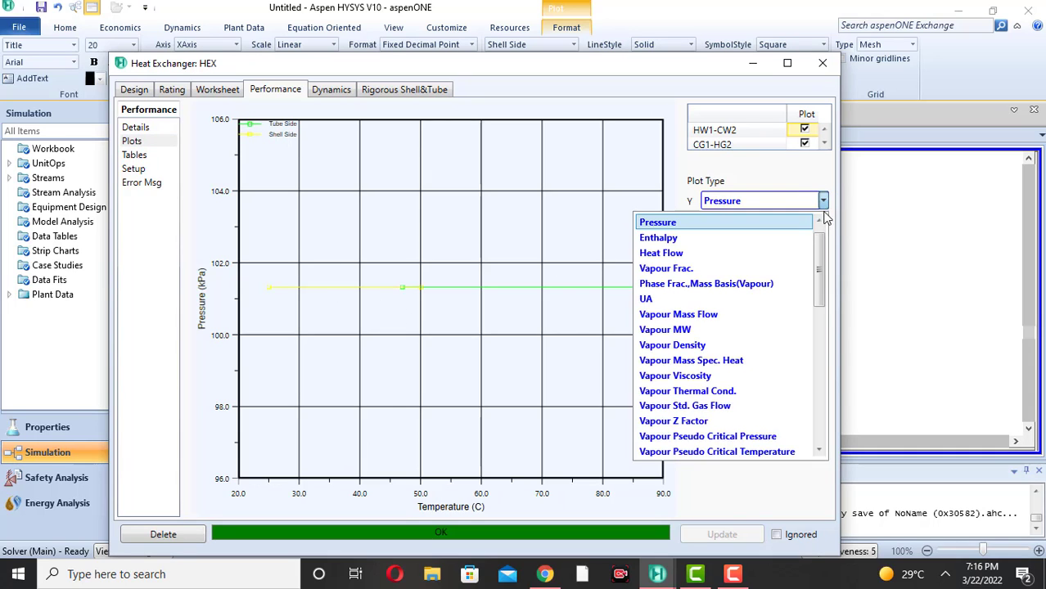
pyautogui.click(819, 222)
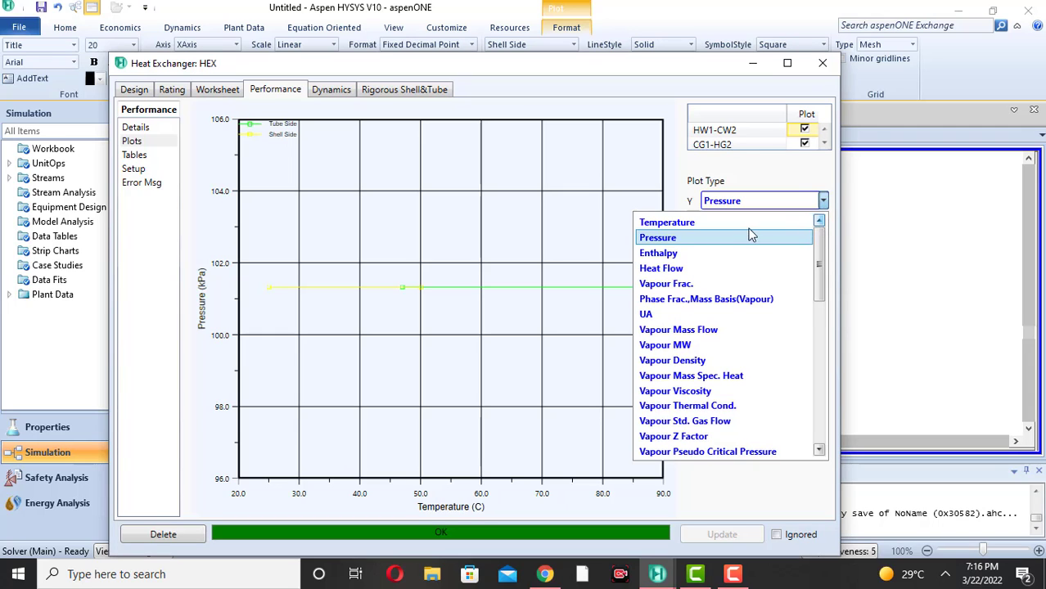
pyautogui.click(715, 226)
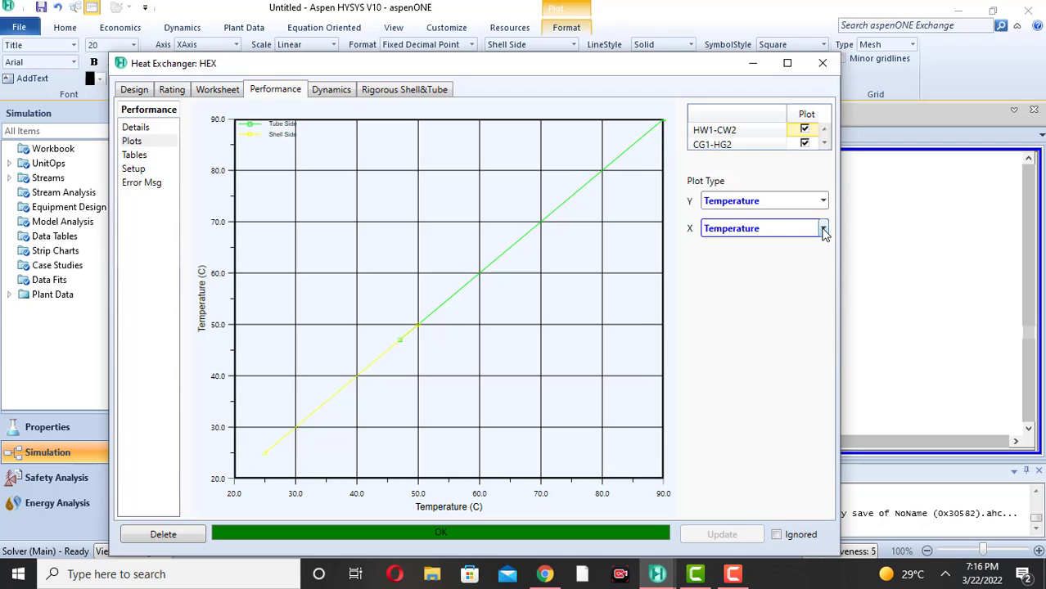
pyautogui.click(823, 229)
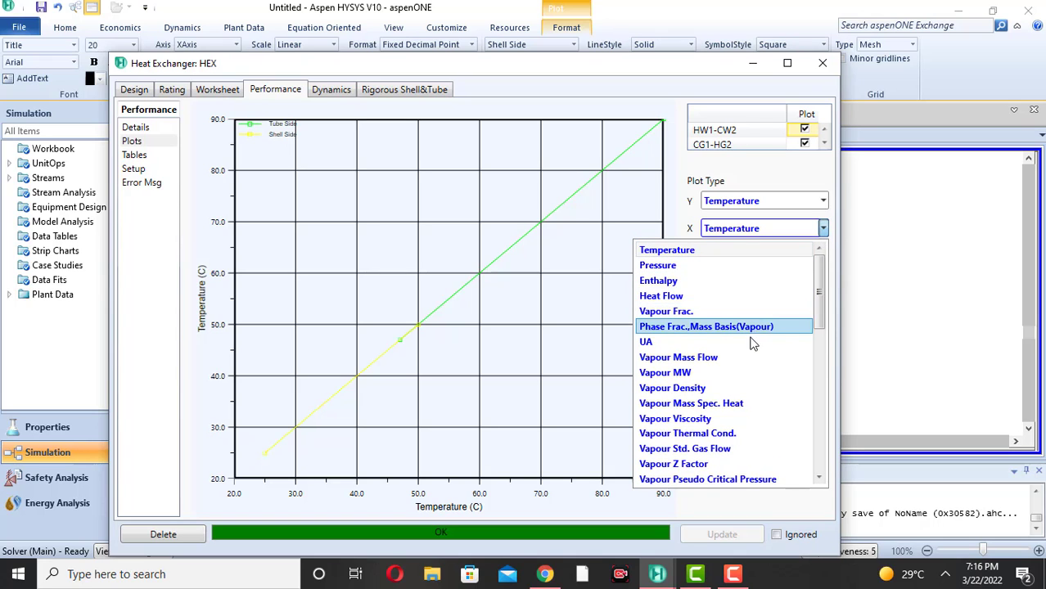
pyautogui.click(721, 300)
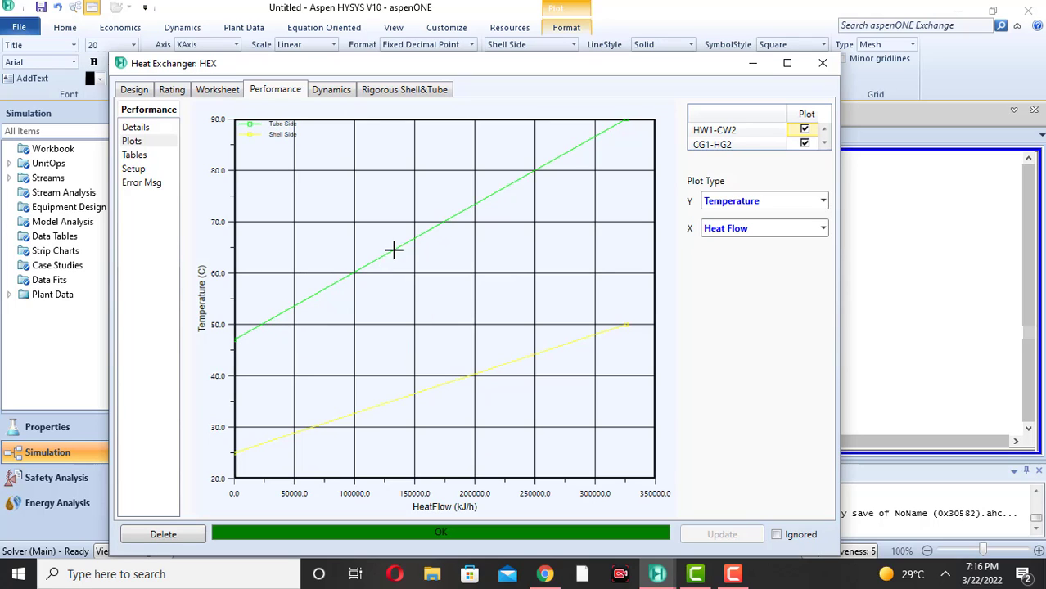
pyautogui.moveTo(401, 244)
pyautogui.moveTo(345, 415)
pyautogui.moveTo(388, 397)
pyautogui.moveTo(623, 325)
# Review the exchanger's performance details and shell-side tabular results, and minimize its window
pyautogui.click(132, 90)
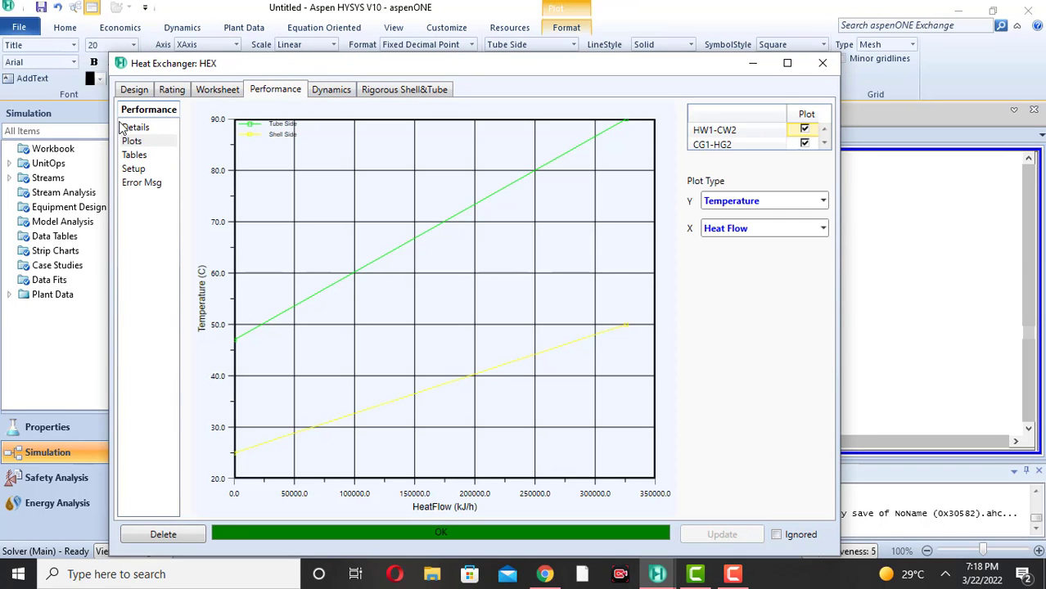
pyautogui.click(132, 129)
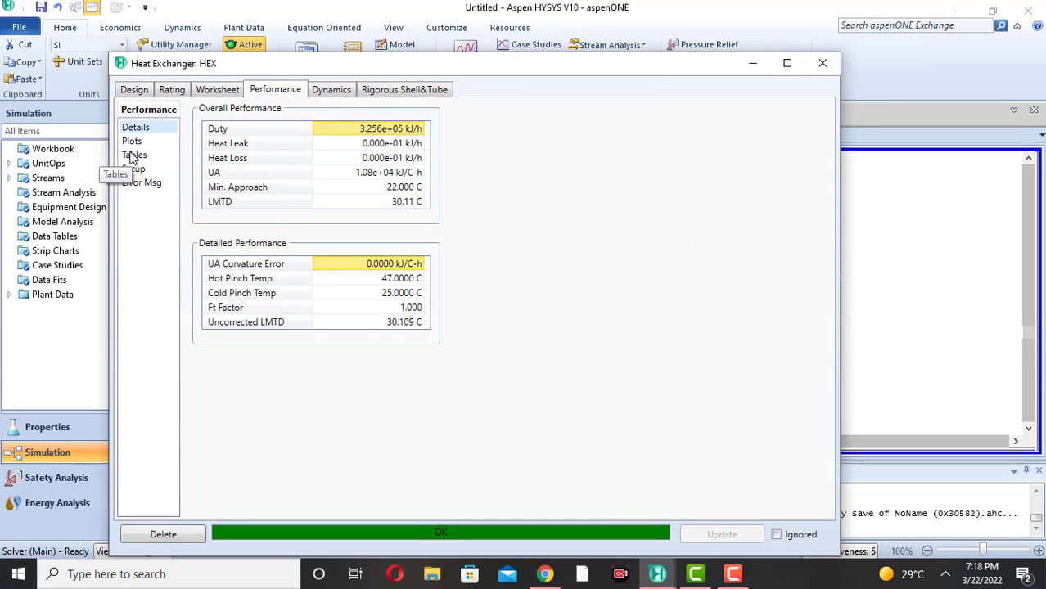
pyautogui.click(132, 155)
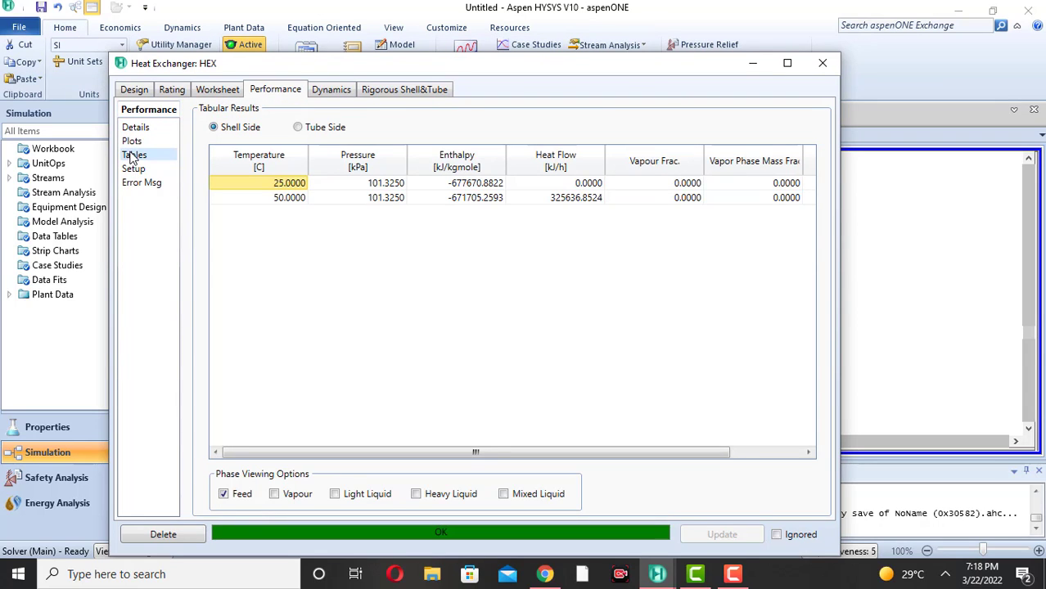
pyautogui.moveTo(561, 205)
pyautogui.click(753, 63)
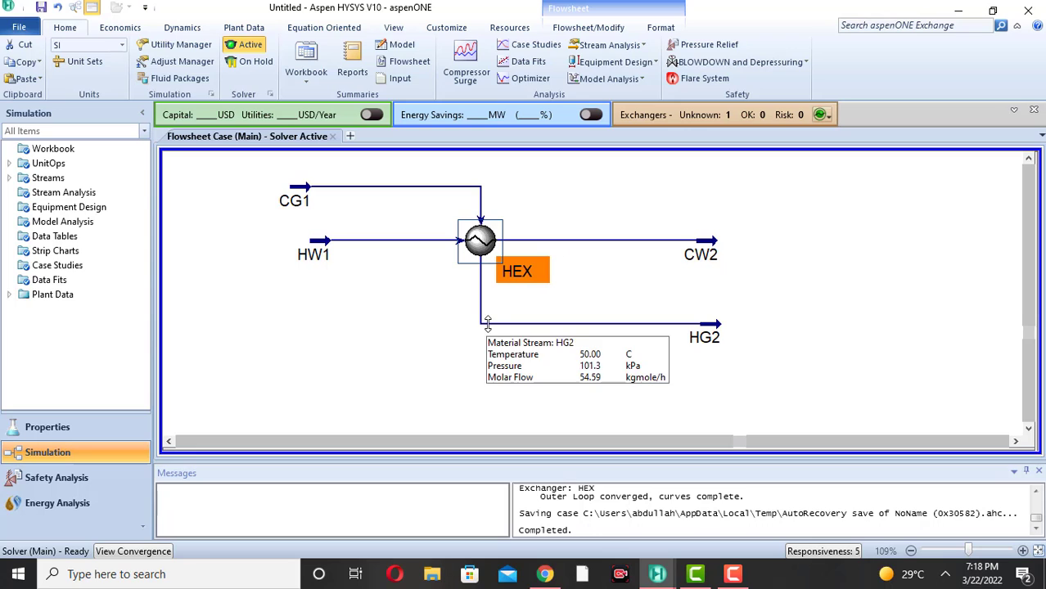
pyautogui.click(736, 575)
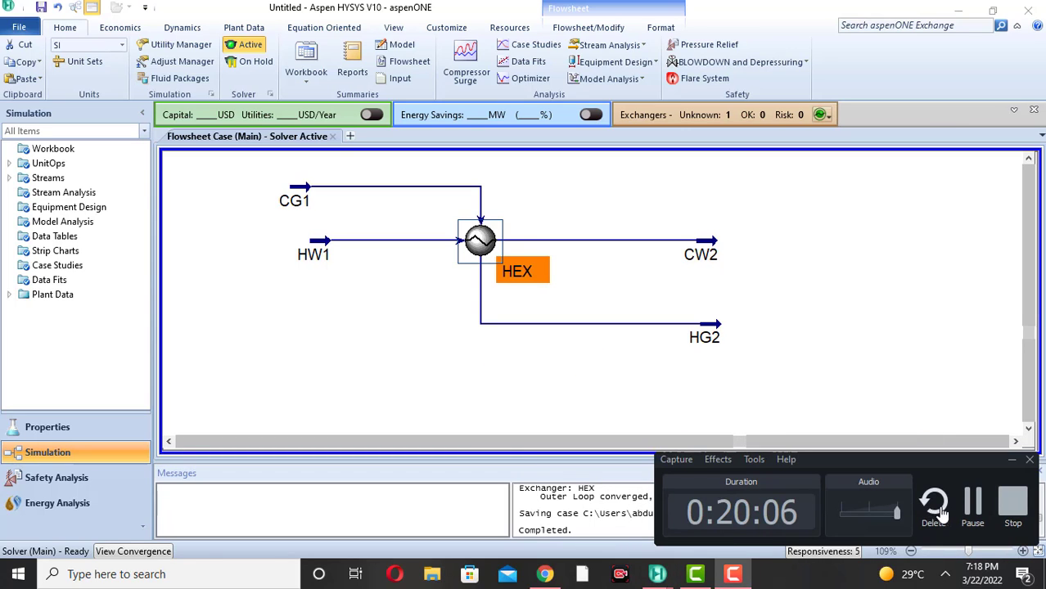